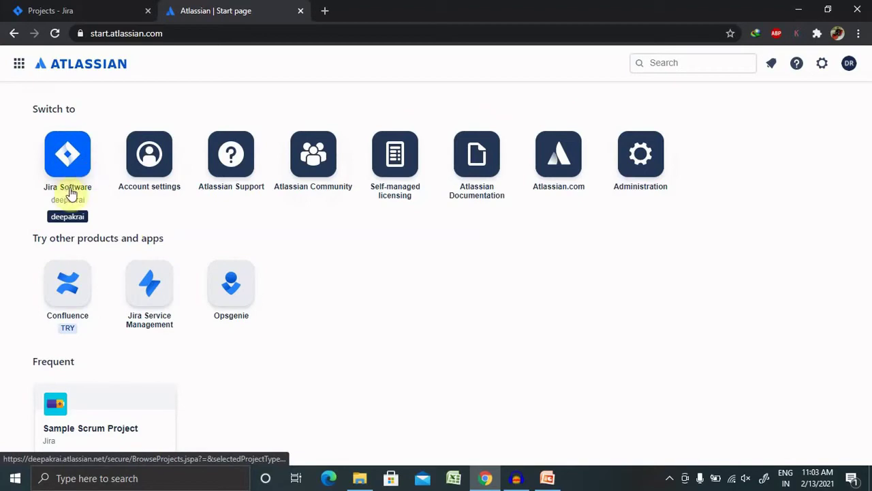
# Step: Go to the Jira Software projects and start a new project of the classic type, comparing the features of both project types
pyautogui.click(79, 156)
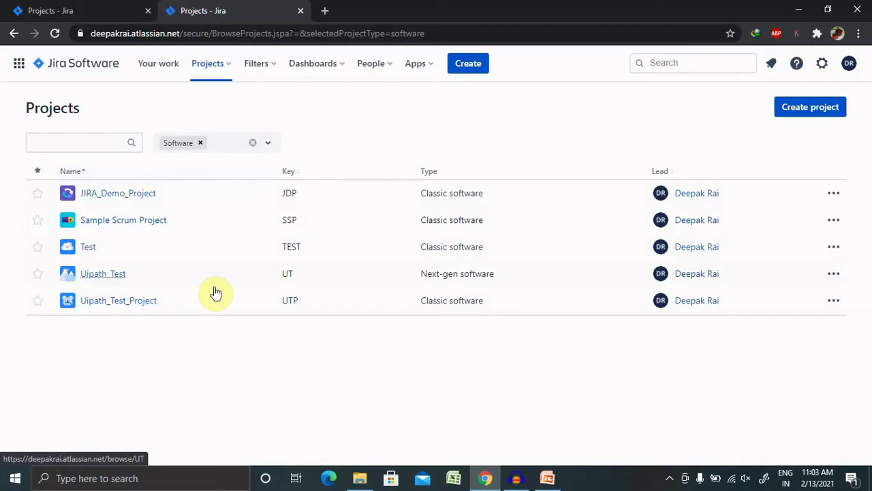
pyautogui.click(830, 114)
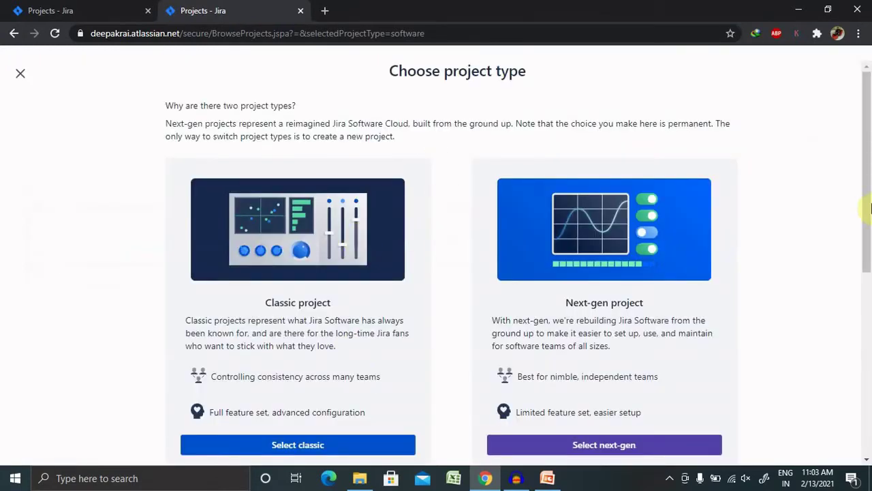
pyautogui.moveTo(869, 187)
pyautogui.mouseDown()
pyautogui.moveTo(866, 379)
pyautogui.moveTo(871, 176)
pyautogui.mouseUp()
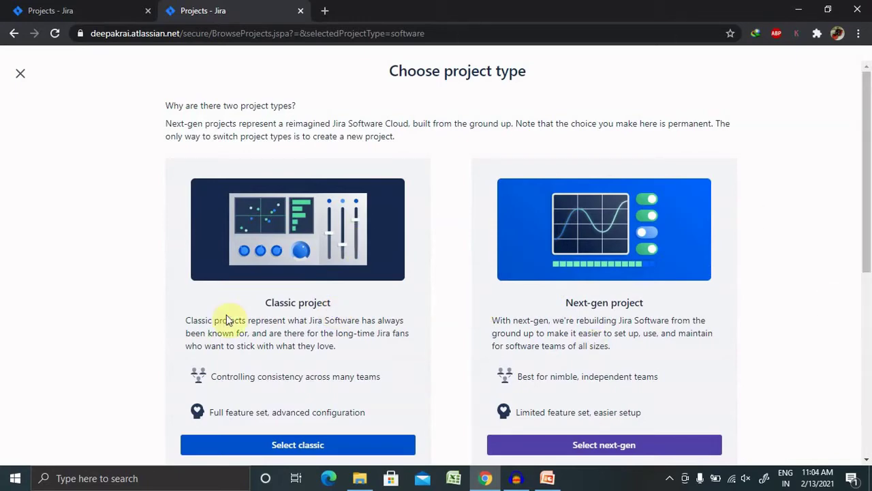
pyautogui.moveTo(868, 132); pyautogui.dragTo(869, 315)
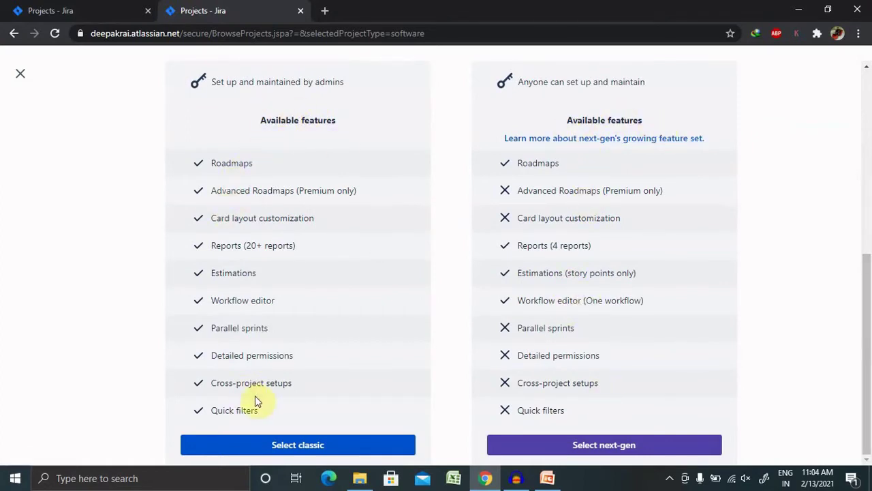
pyautogui.click(331, 450)
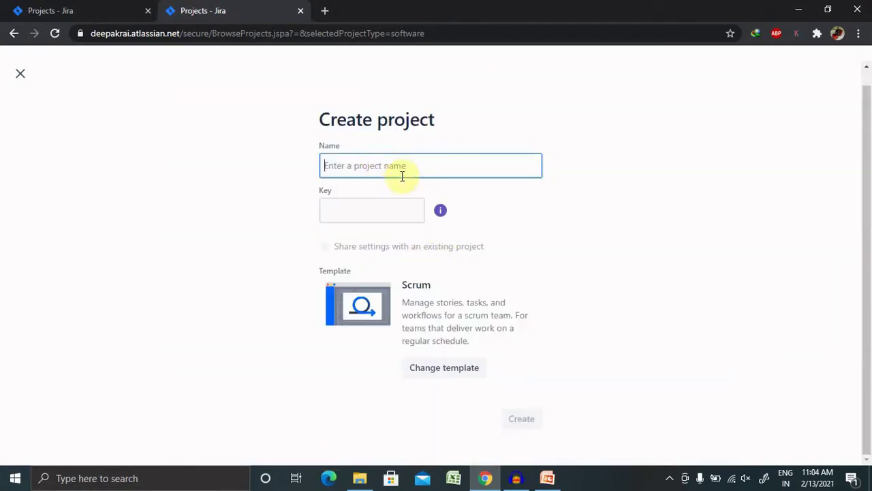
# Step: Name the new classic project "Jira Demo Project 2" and keep the proposed project key
pyautogui.write('J')
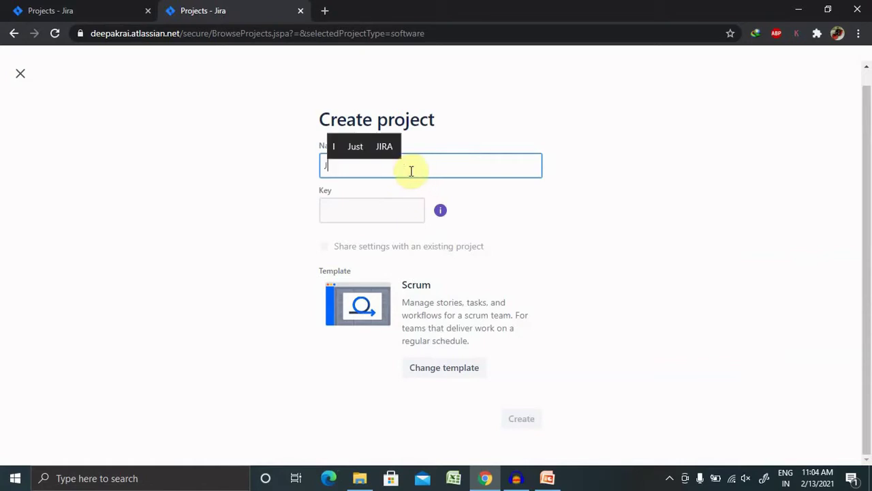
pyautogui.write('ira D')
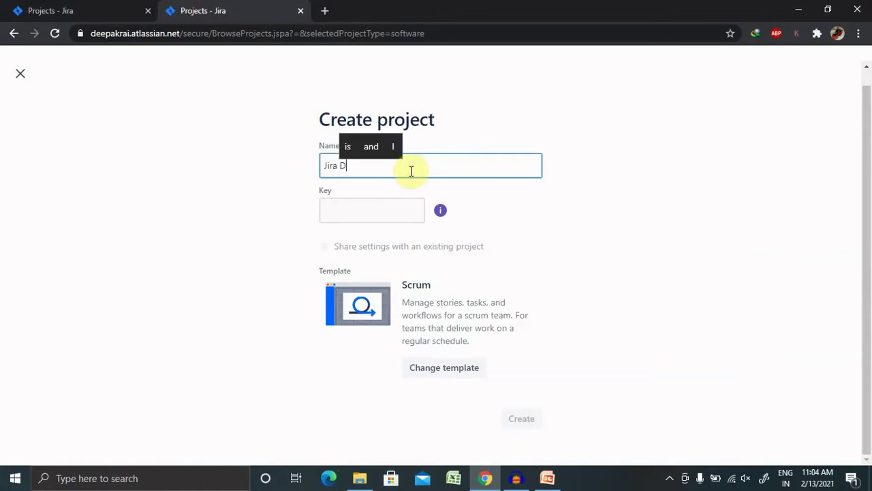
pyautogui.write('emo Pr')
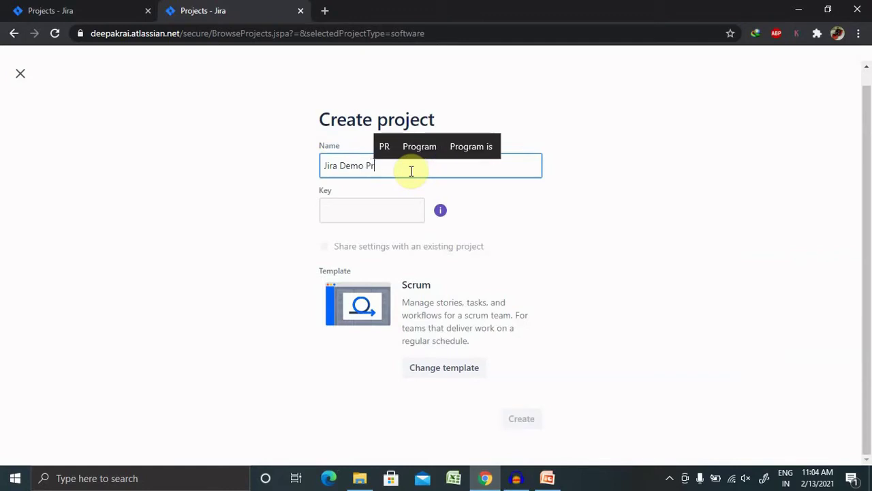
pyautogui.write('oject 2')
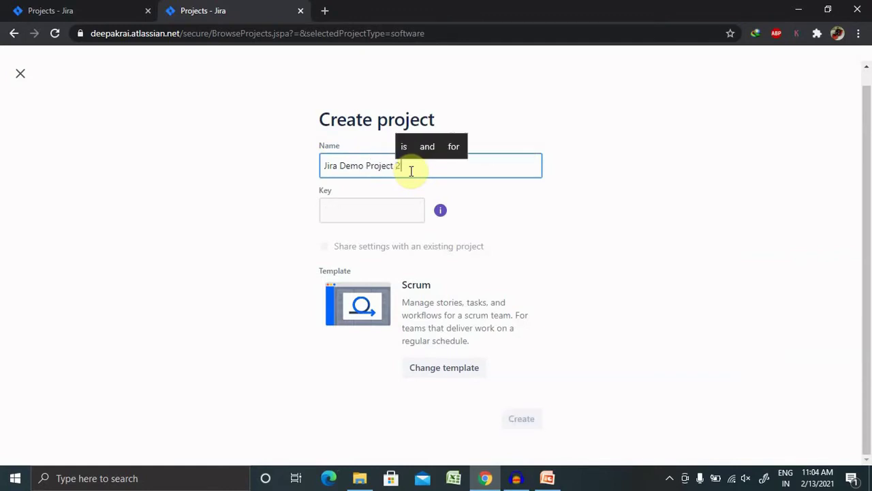
pyautogui.click(362, 209)
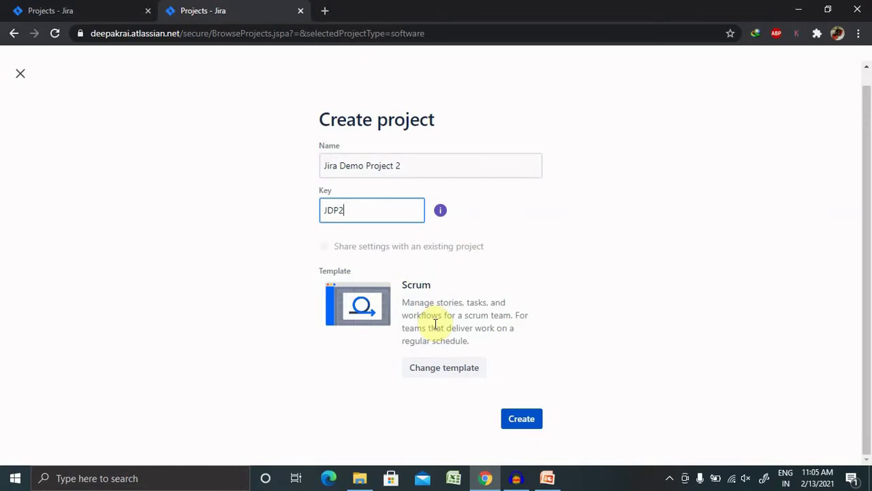
# Step: Choose Scrum from the classic Software templates and create the project
pyautogui.click(444, 372)
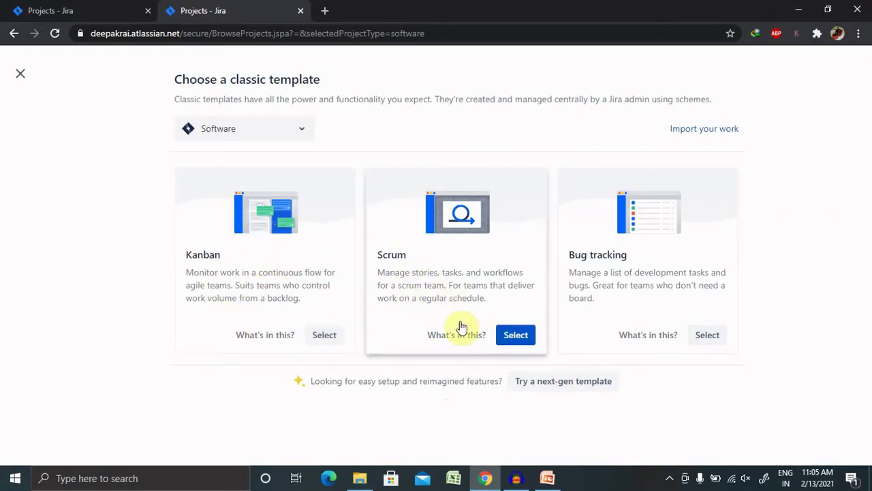
pyautogui.click(289, 136)
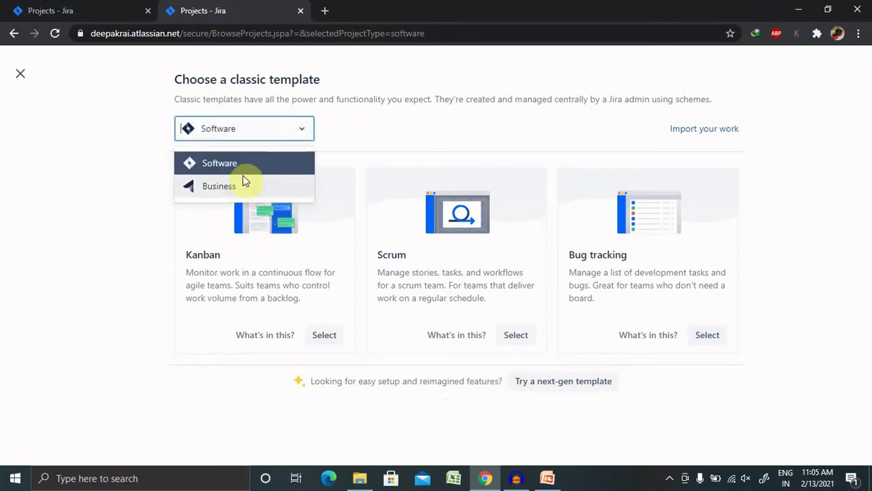
pyautogui.click(458, 113)
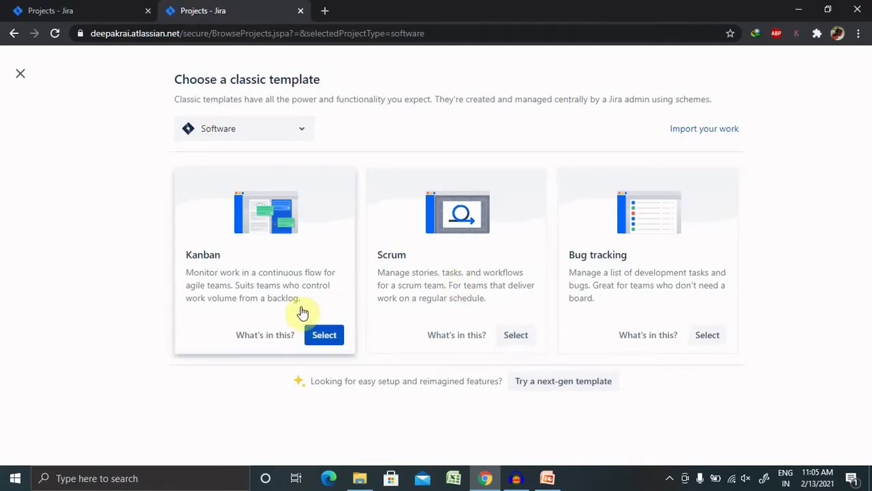
pyautogui.click(520, 335)
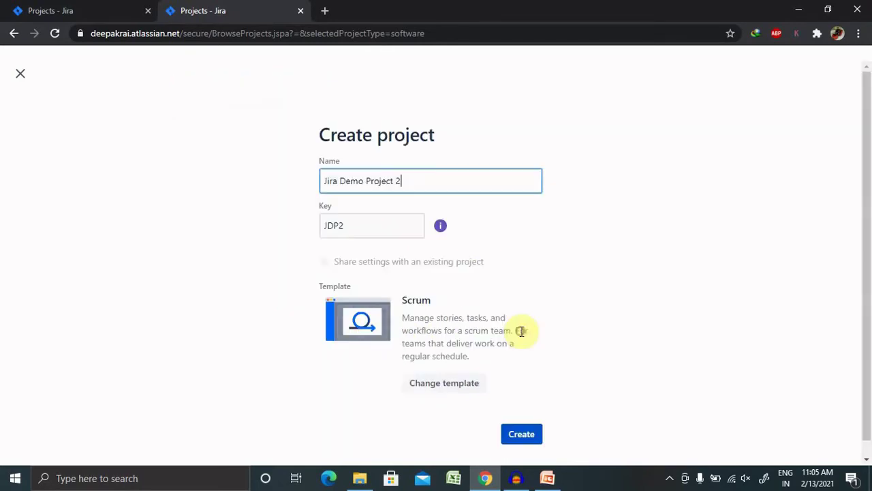
pyautogui.click(522, 440)
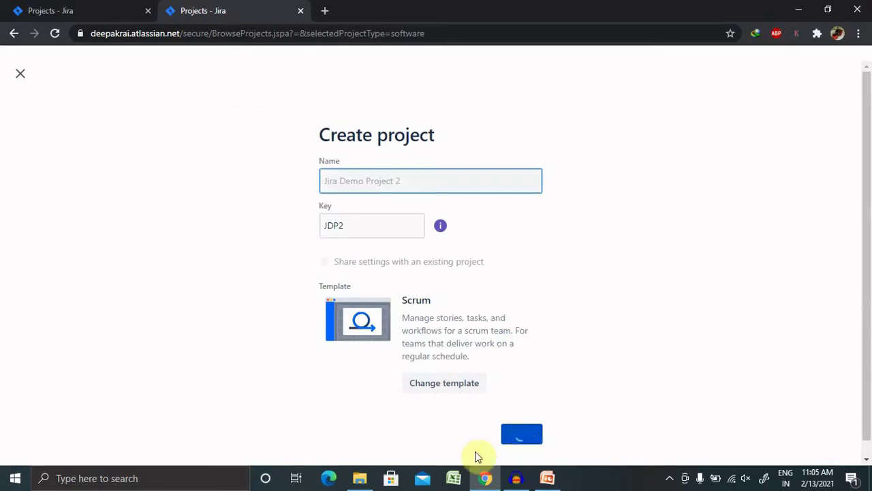
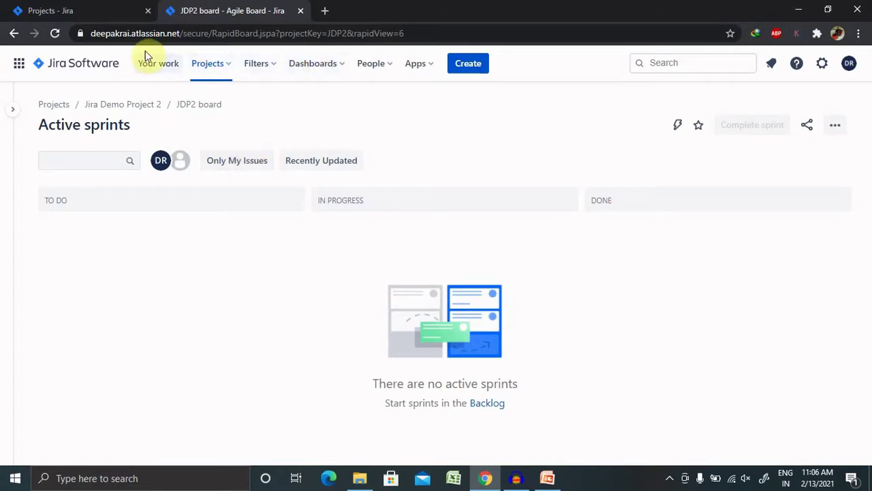
# Step: Examine the issue types offered when creating an issue in Jira Demo Project 2, leaving the form without creating one
pyautogui.click(310, 71)
pyautogui.click(565, 130)
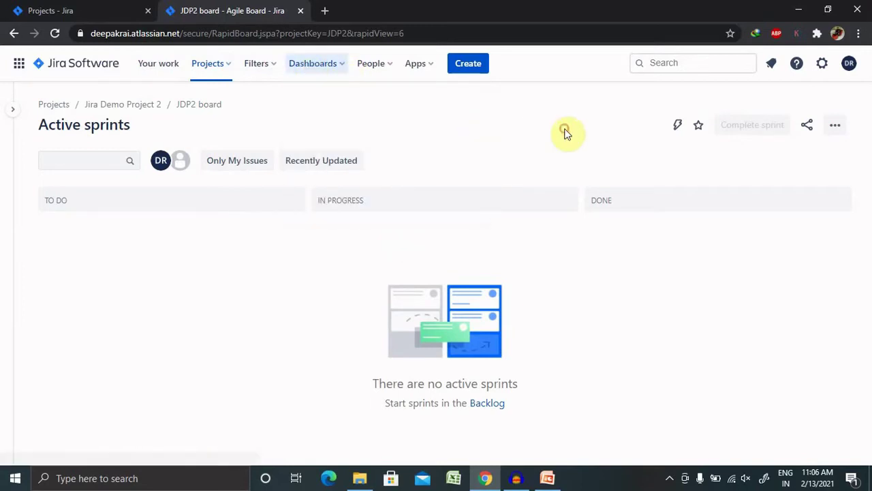
pyautogui.click(472, 68)
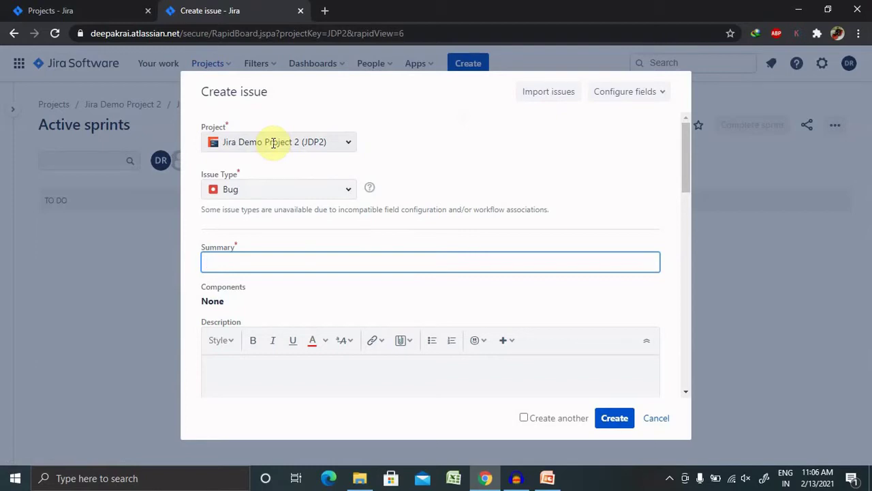
pyautogui.click(341, 197)
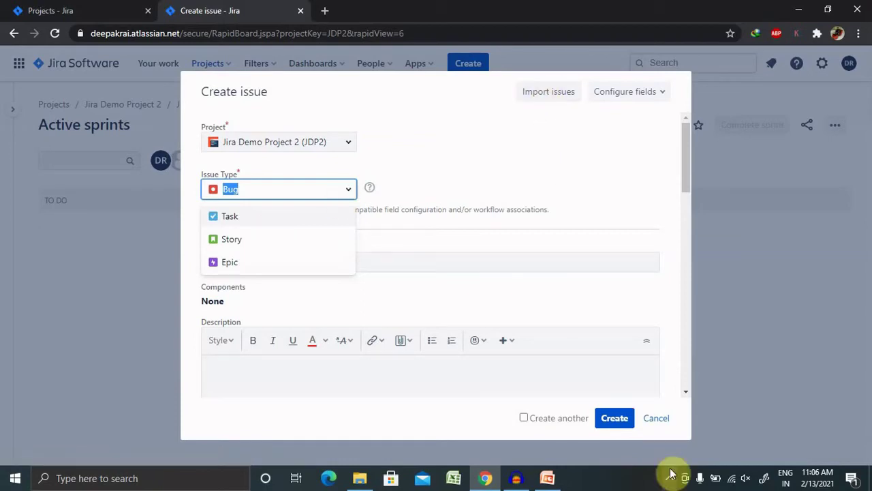
pyautogui.click(656, 419)
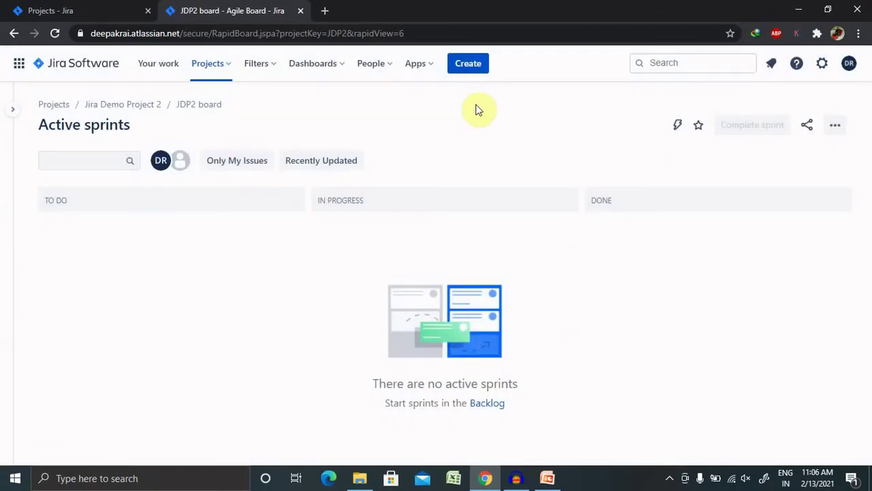
# Step: Examine the board's sharing and additional options, including its general board settings, and return to the active sprints
pyautogui.click(808, 127)
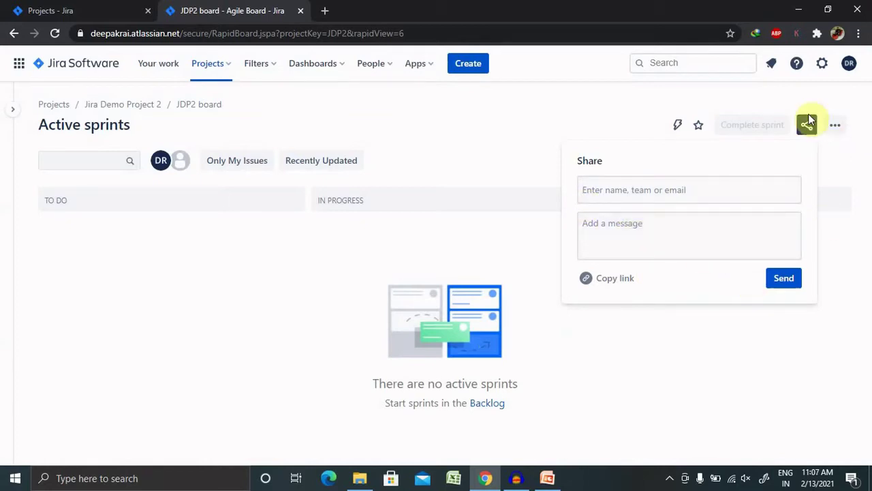
pyautogui.click(838, 129)
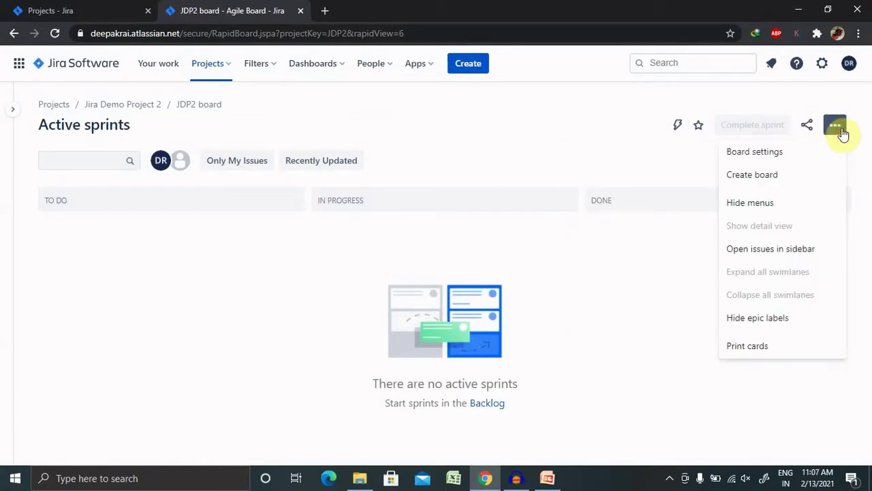
pyautogui.click(770, 155)
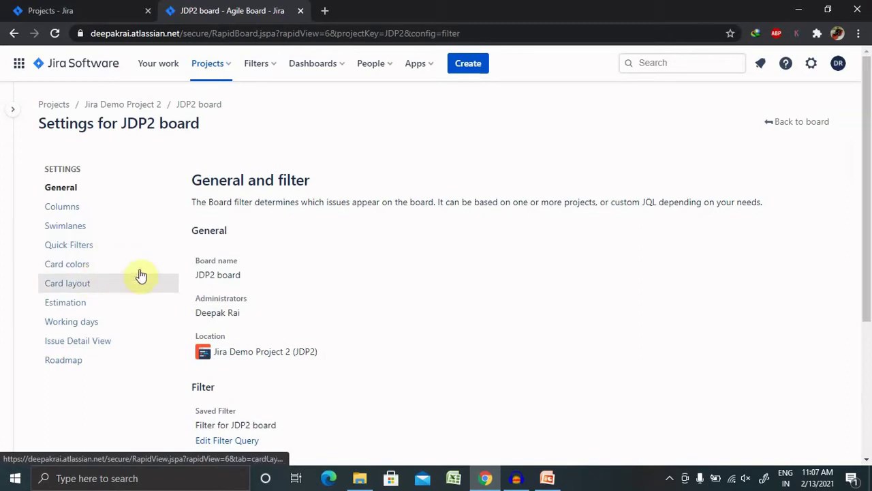
pyautogui.click(770, 124)
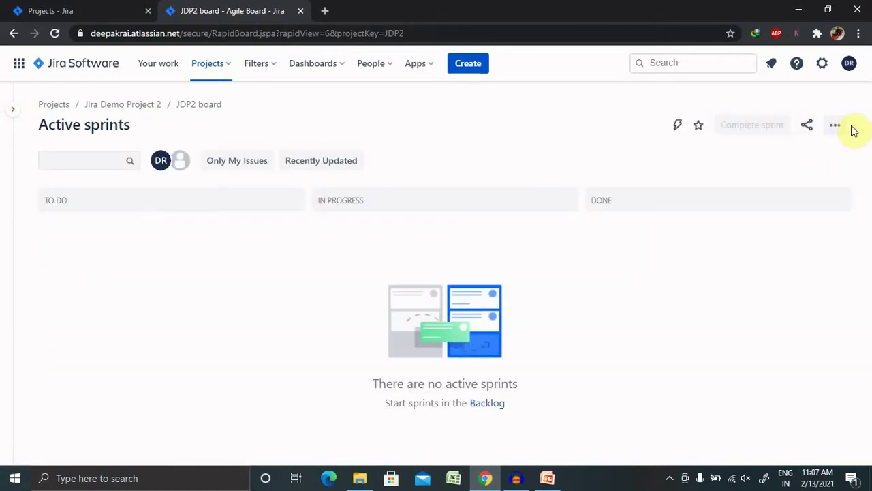
pyautogui.click(841, 130)
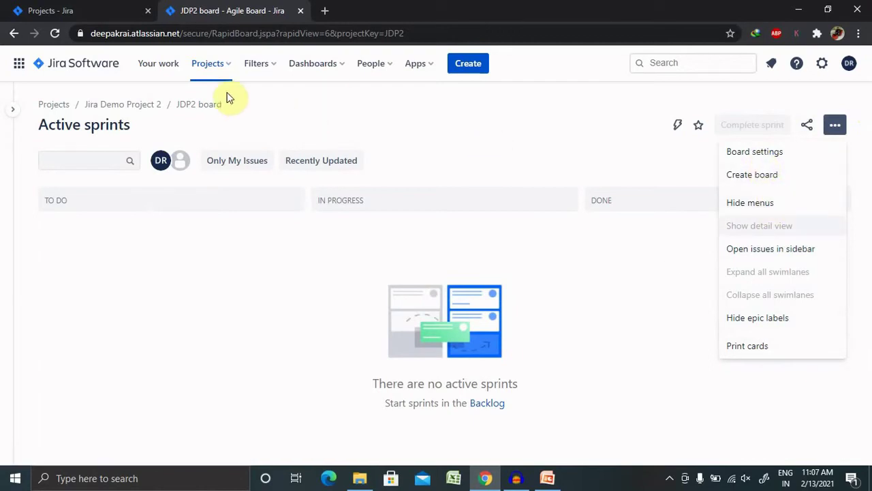
# Step: View the Your work overview and open the list of all projects
pyautogui.click(154, 76)
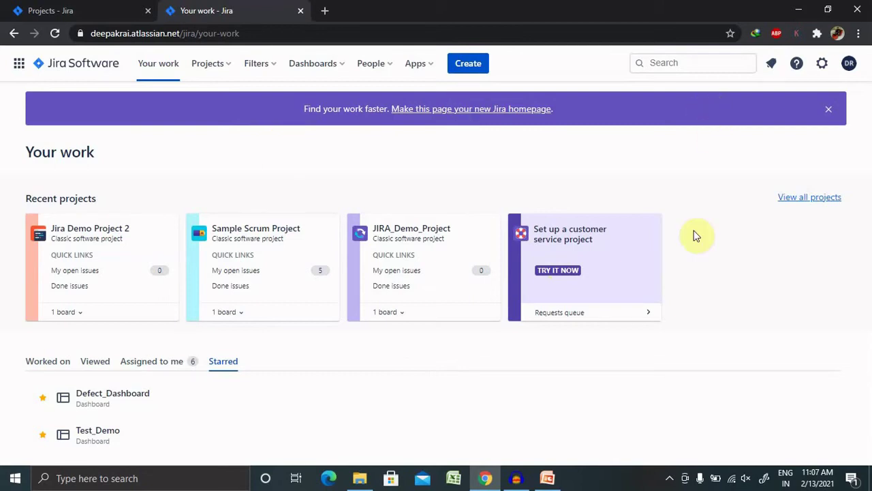
pyautogui.click(217, 72)
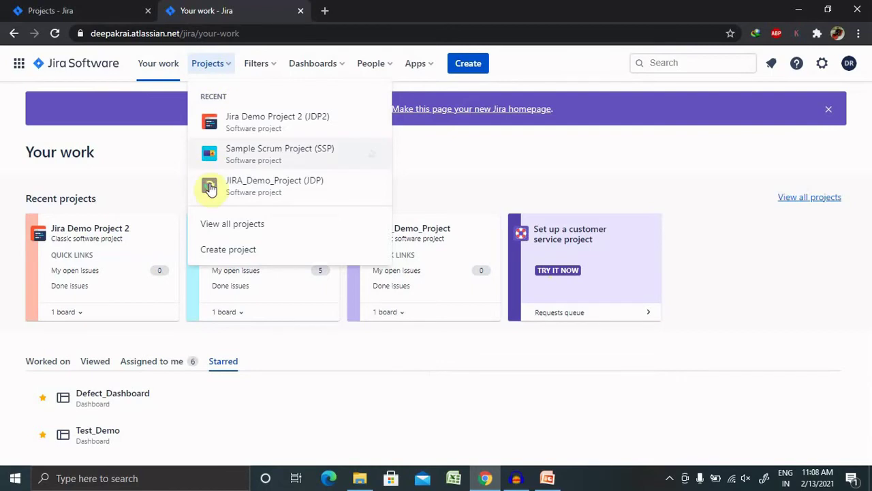
pyautogui.click(252, 226)
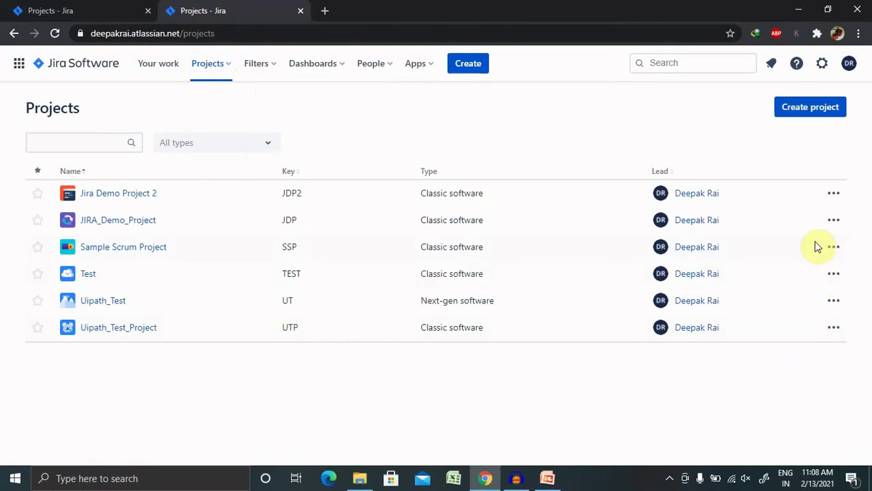
# Step: Open the project settings of Jira Demo Project 2 and review its details, from the name to the default assignee
pyautogui.click(833, 194)
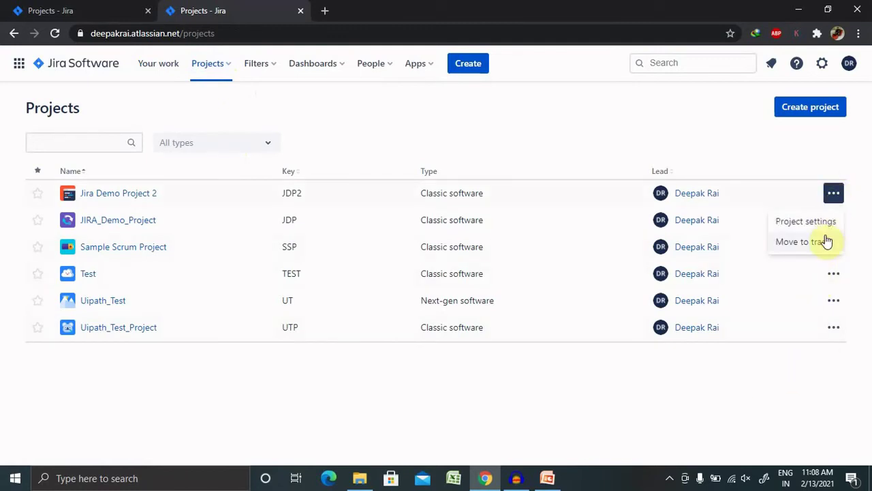
pyautogui.click(825, 224)
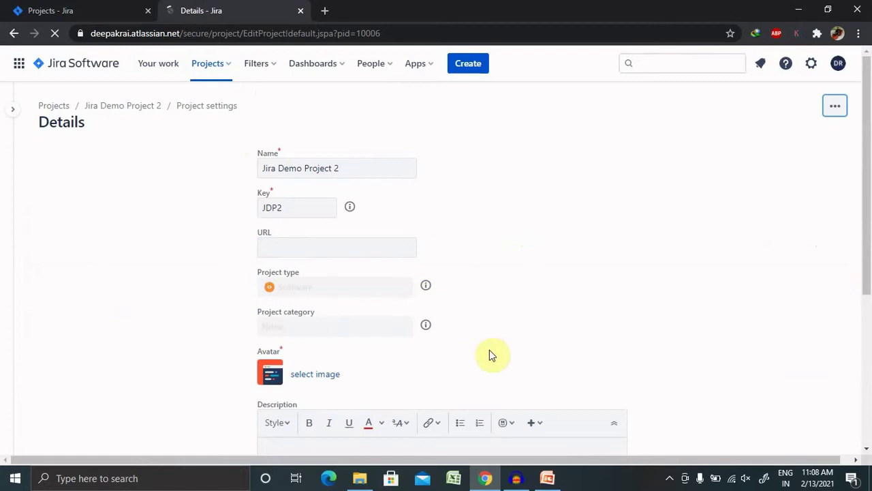
pyautogui.scroll(-3, 864, 280)
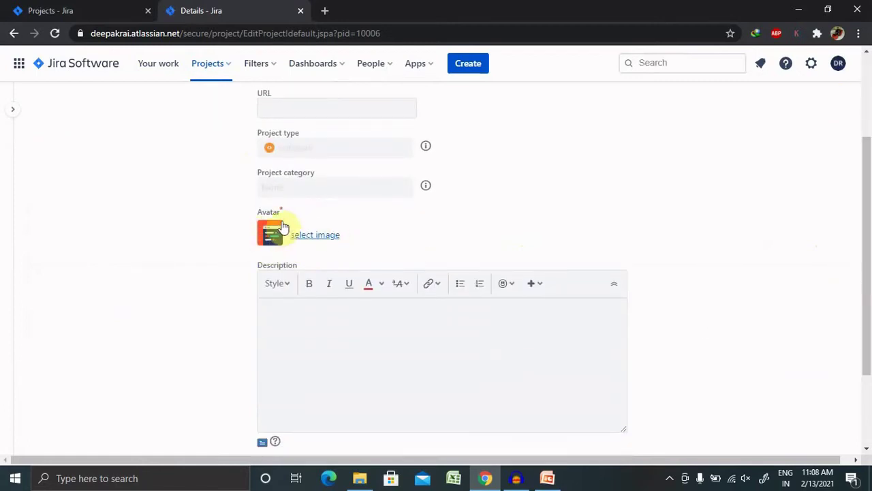
pyautogui.click(353, 325)
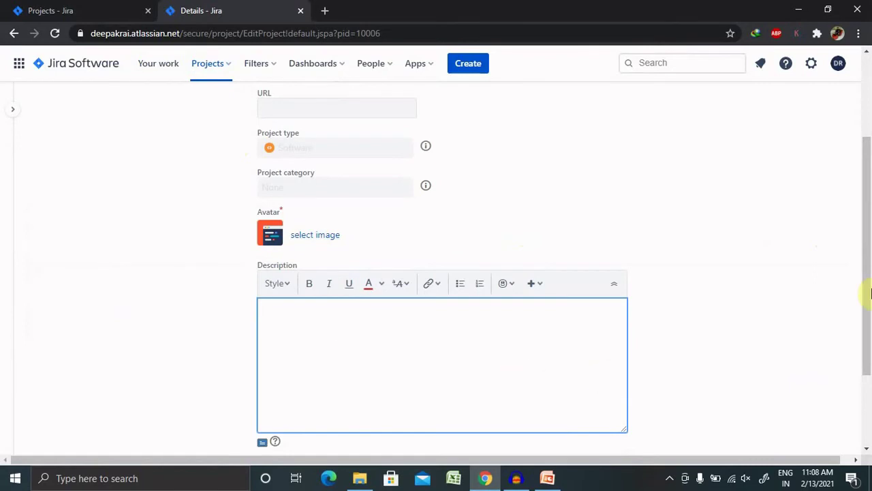
pyautogui.moveTo(869, 293); pyautogui.dragTo(865, 360)
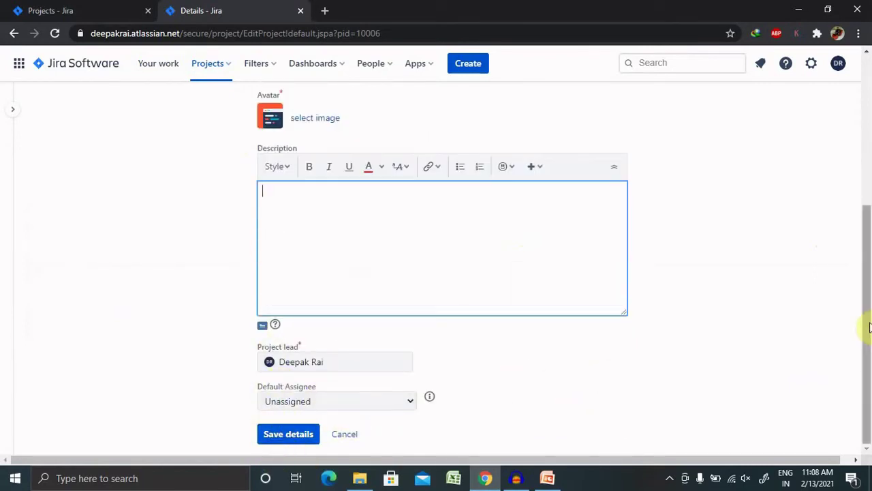
pyautogui.moveTo(870, 327); pyautogui.dragTo(867, 167)
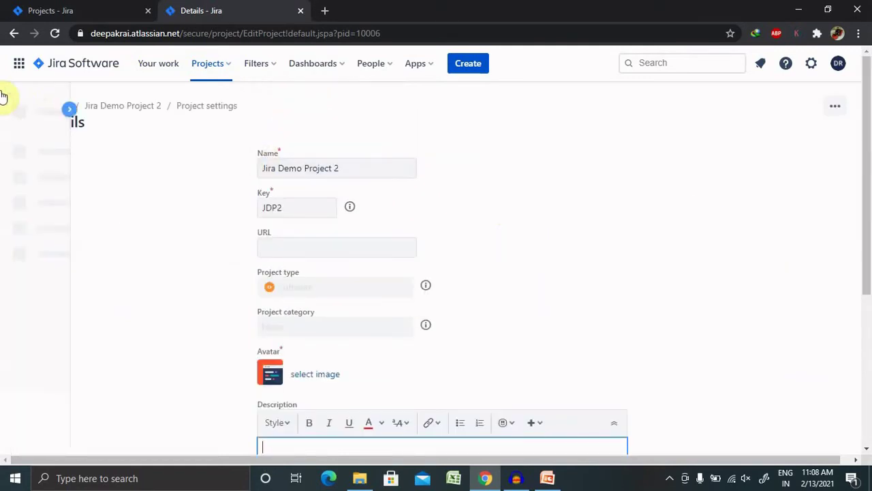
# Step: Examine the filter and dashboard options, including the access choices for a new dashboard, leaving the form without creating one
pyautogui.click(250, 68)
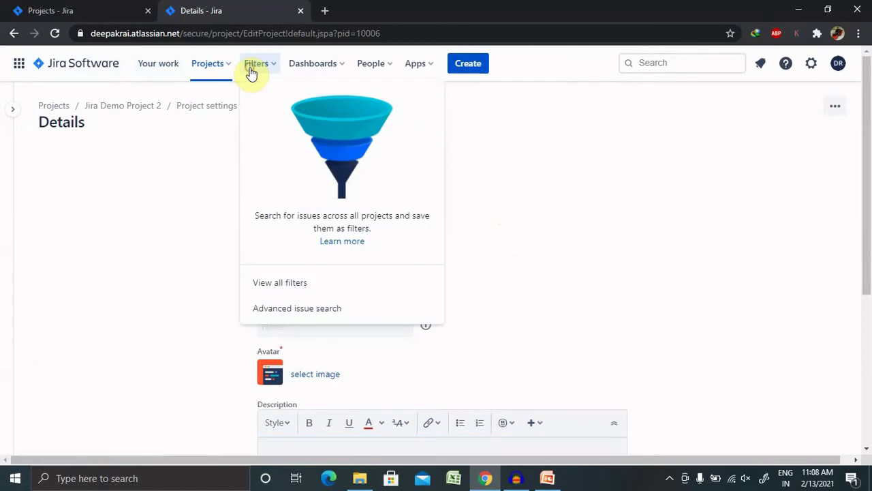
pyautogui.click(334, 68)
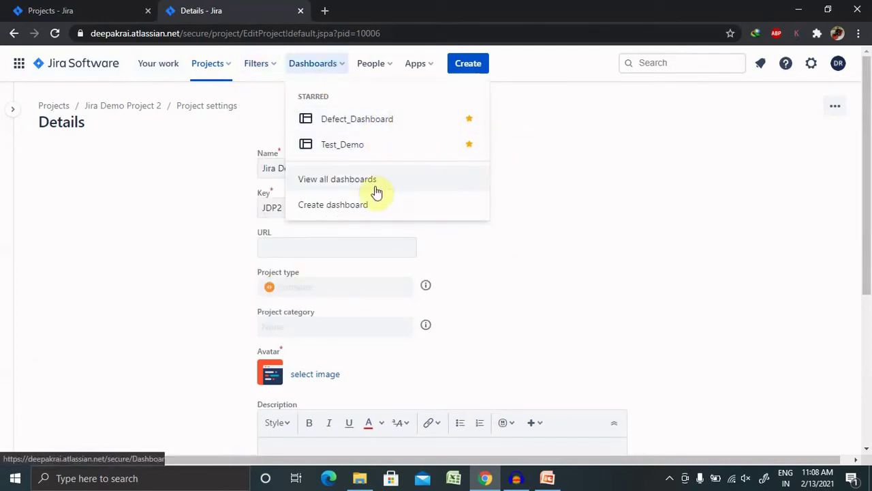
pyautogui.click(346, 207)
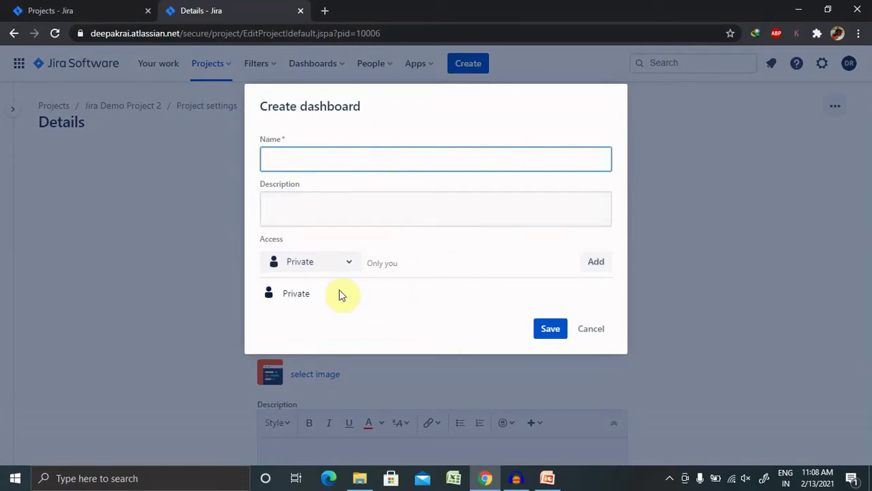
pyautogui.click(347, 267)
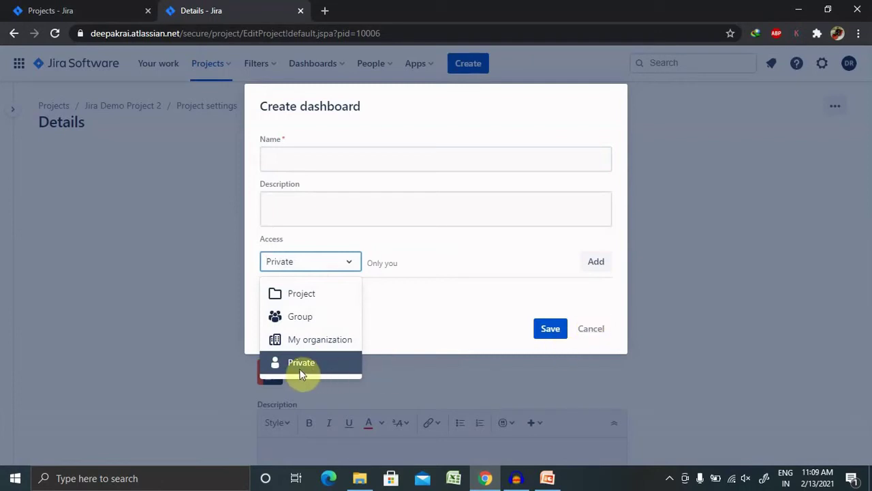
pyautogui.click(602, 328)
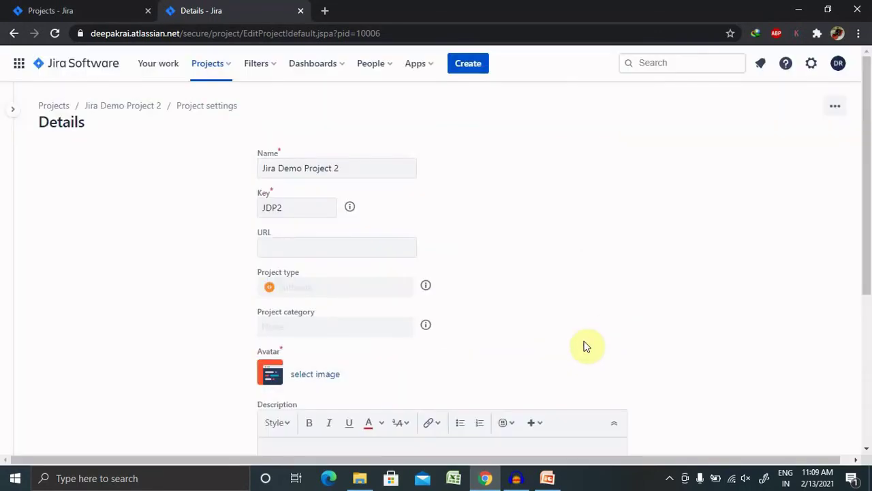
# Step: Look over the options for people and teams and the list of Atlassian products to switch to
pyautogui.click(374, 71)
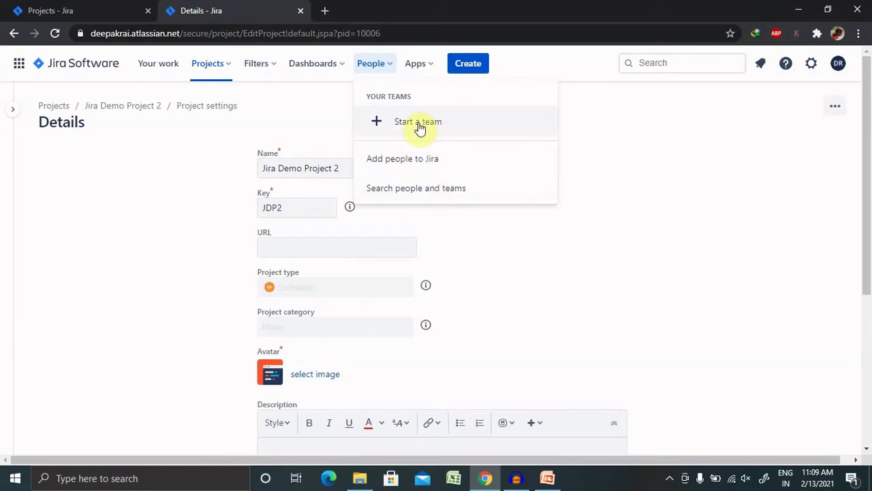
pyautogui.click(20, 66)
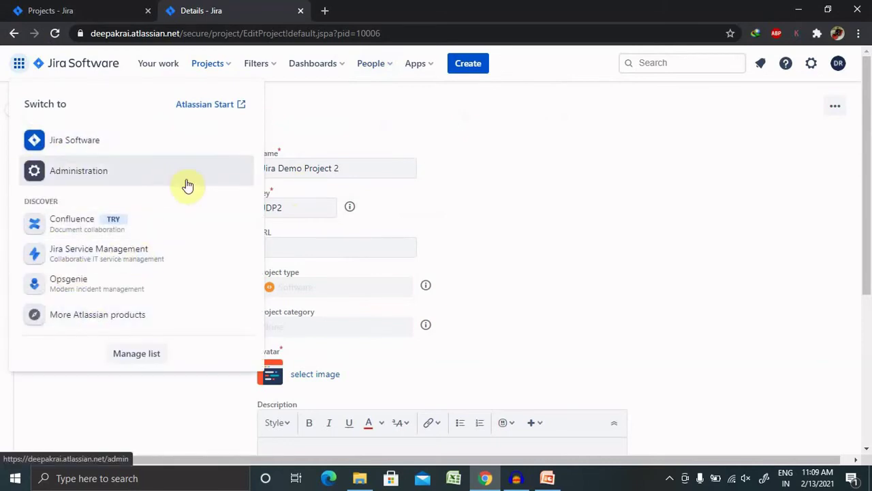
pyautogui.click(484, 159)
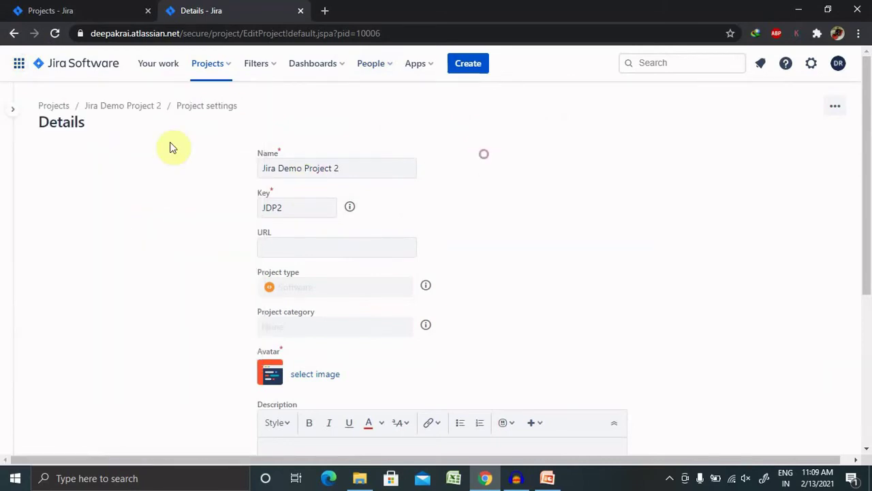
# Step: Expand the project settings sidebar of Jira Demo Project 2 and view its Automation and Summary pages
pyautogui.click(12, 114)
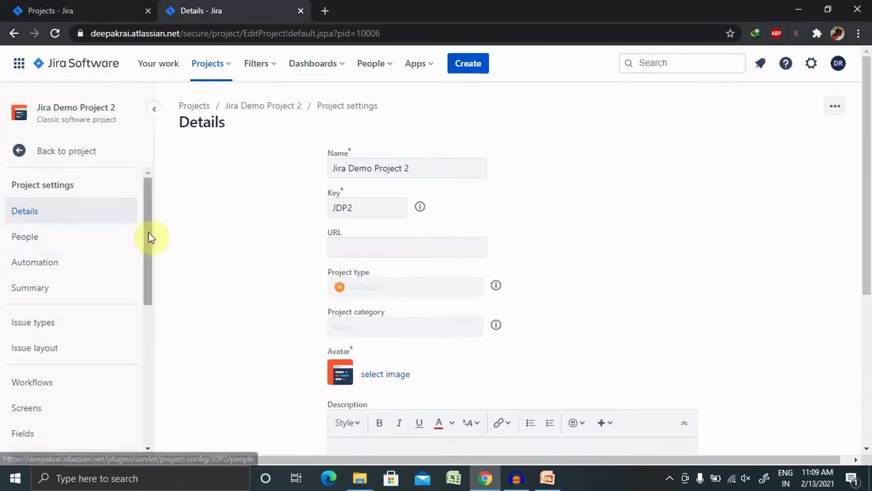
pyautogui.moveTo(150, 237); pyautogui.dragTo(173, 195)
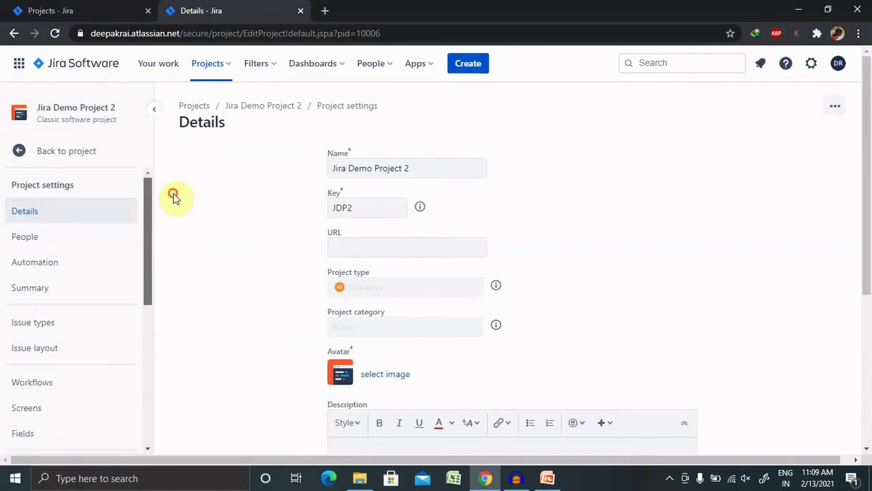
pyautogui.click(53, 260)
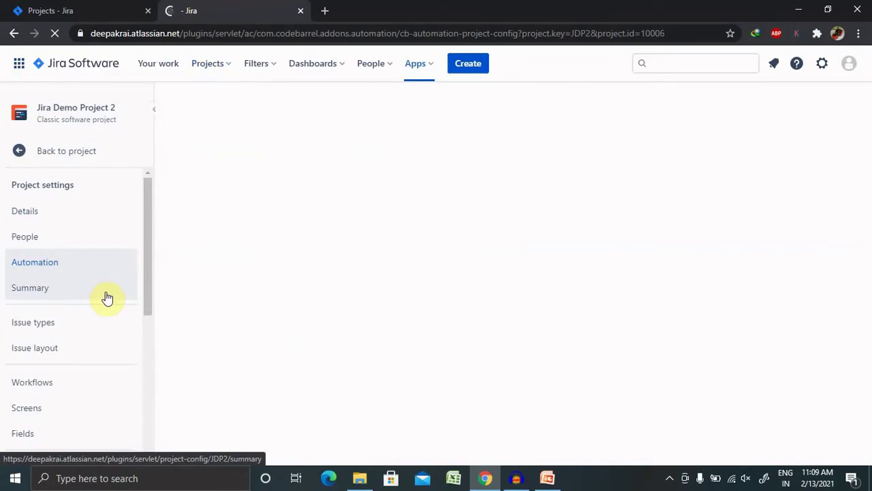
pyautogui.click(43, 295)
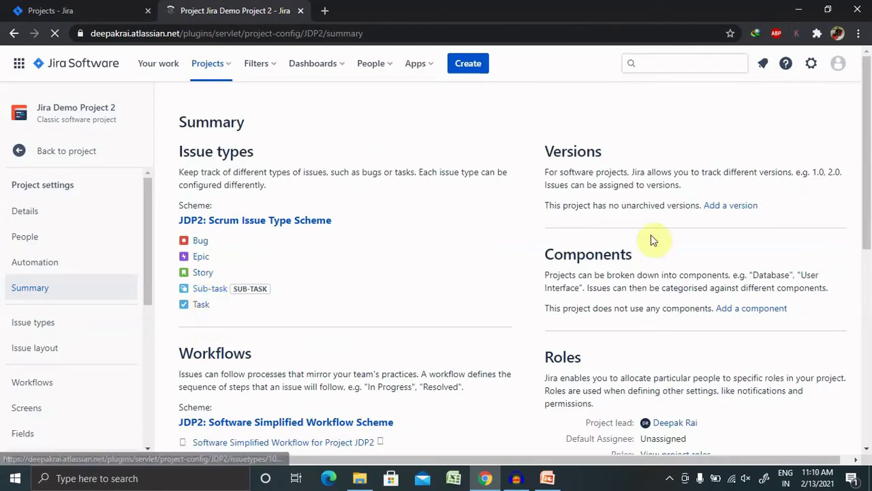
# Step: Review the project's issue types with the actions for their scheme, and view the issue layout
pyautogui.click(66, 332)
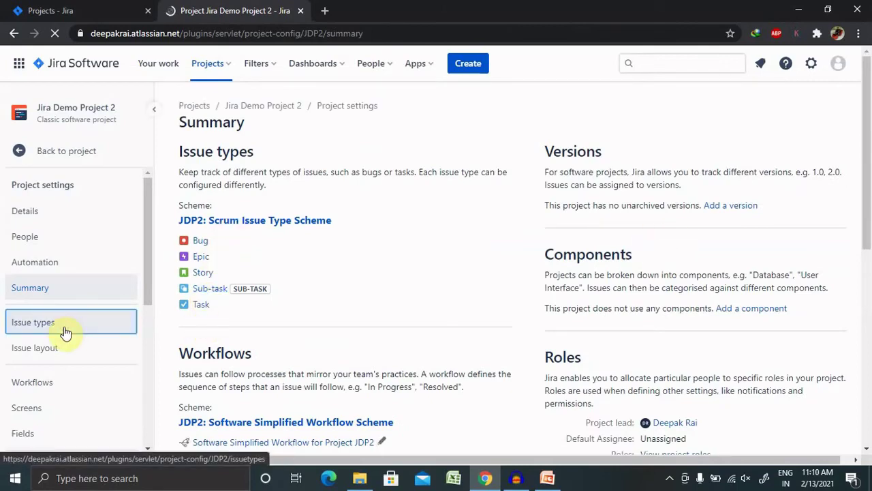
pyautogui.click(66, 332)
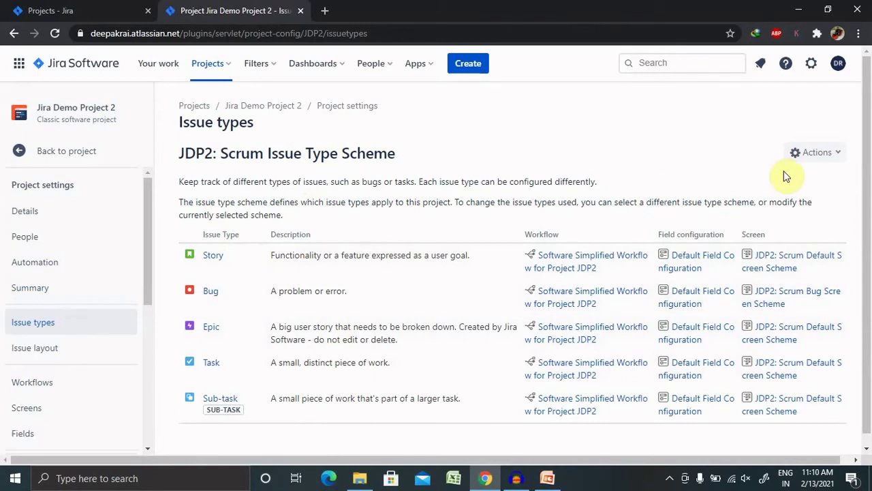
pyautogui.click(835, 154)
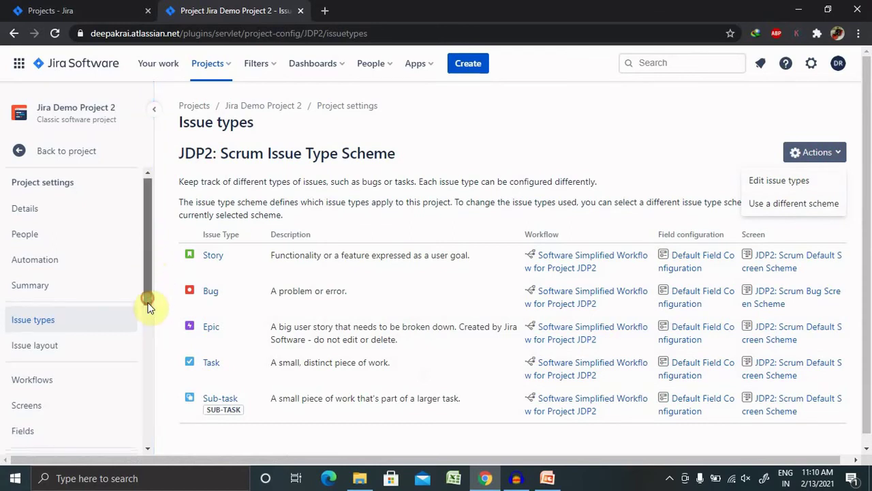
pyautogui.moveTo(146, 306); pyautogui.dragTo(145, 347)
pyautogui.click(73, 243)
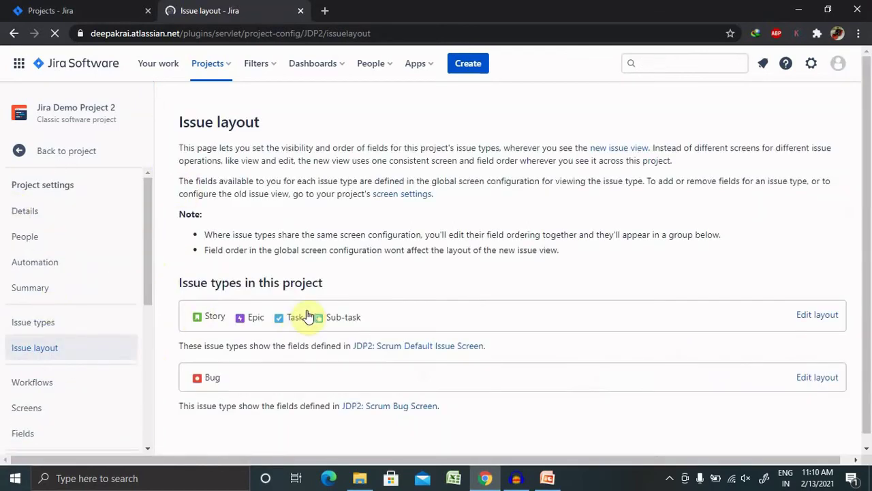
# Step: View the project's workflows and versions, and look over the remaining settings categories down to Slack integration
pyautogui.click(49, 387)
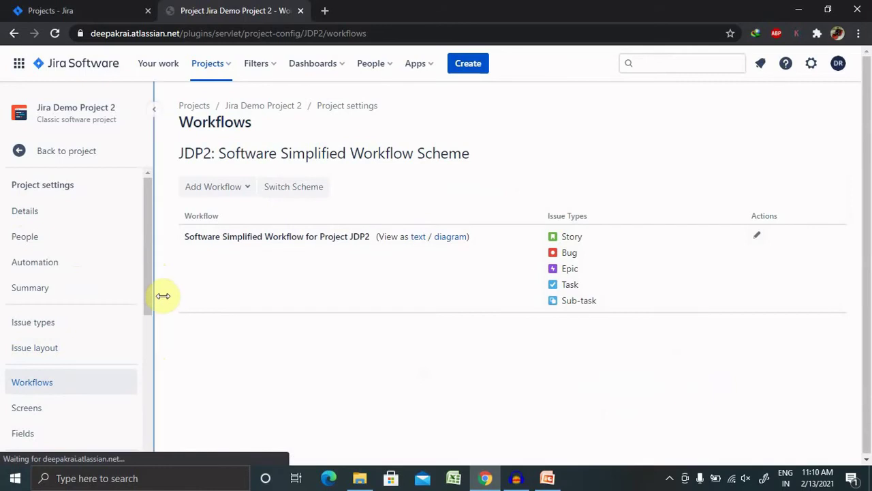
pyautogui.moveTo(148, 269); pyautogui.dragTo(149, 356)
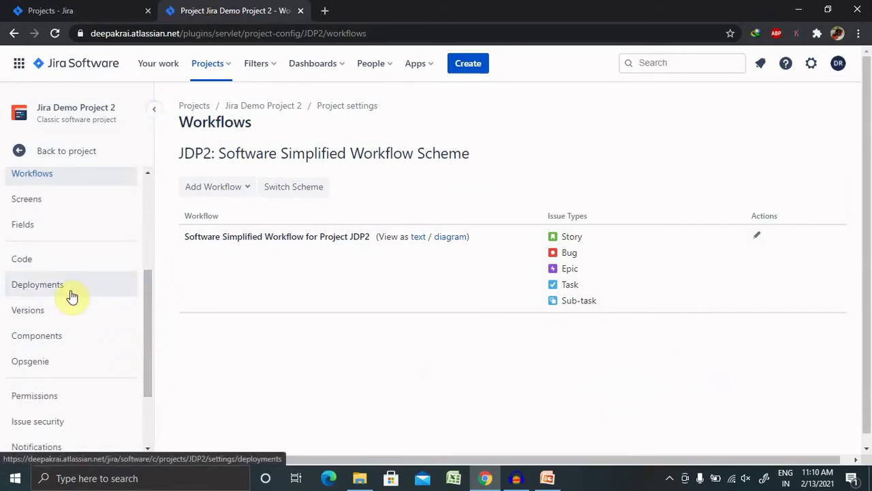
pyautogui.click(55, 313)
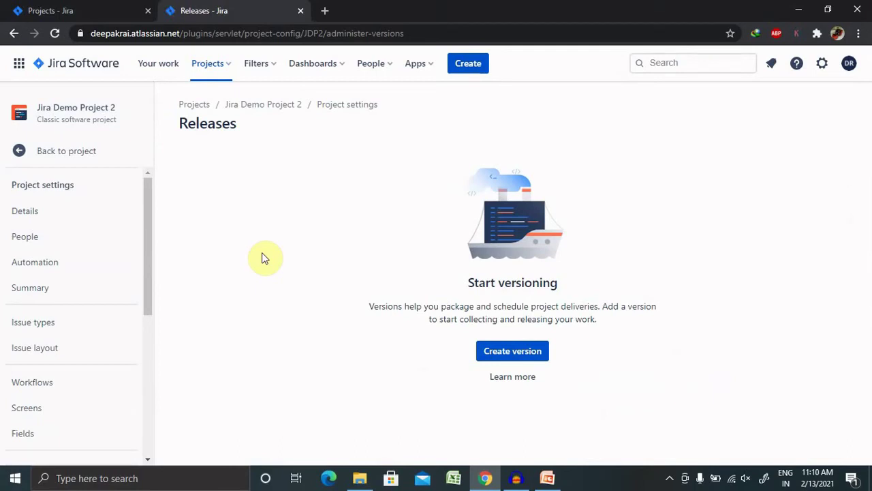
pyautogui.scroll(-1, 146, 276)
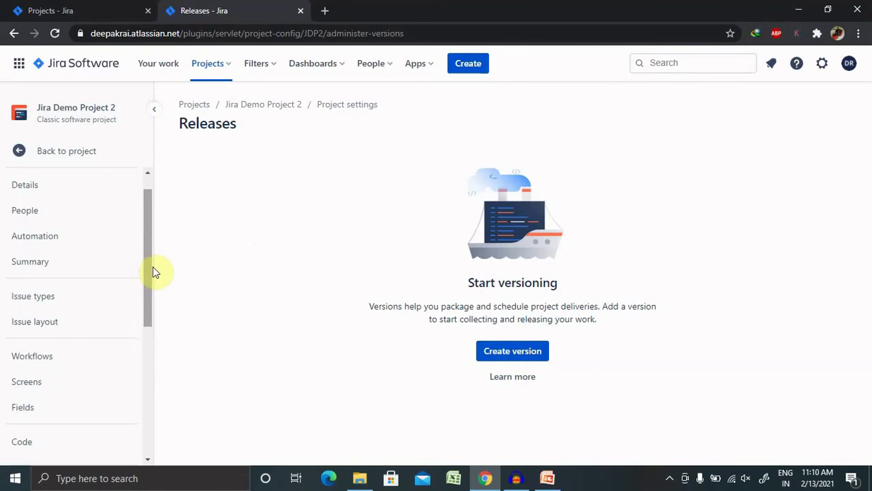
pyautogui.moveTo(144, 306); pyautogui.dragTo(159, 432)
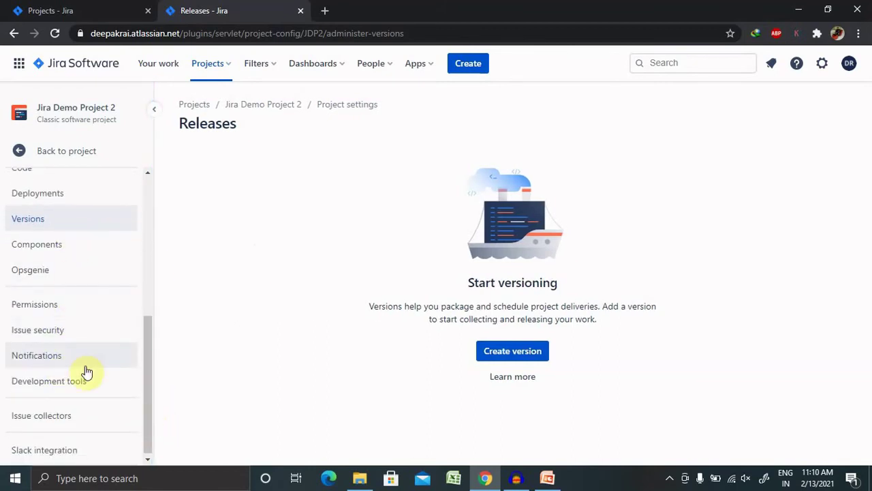
# Step: Return from the settings to the project's active sprints and check the list of recent projects
pyautogui.click(152, 111)
pyautogui.click(8, 110)
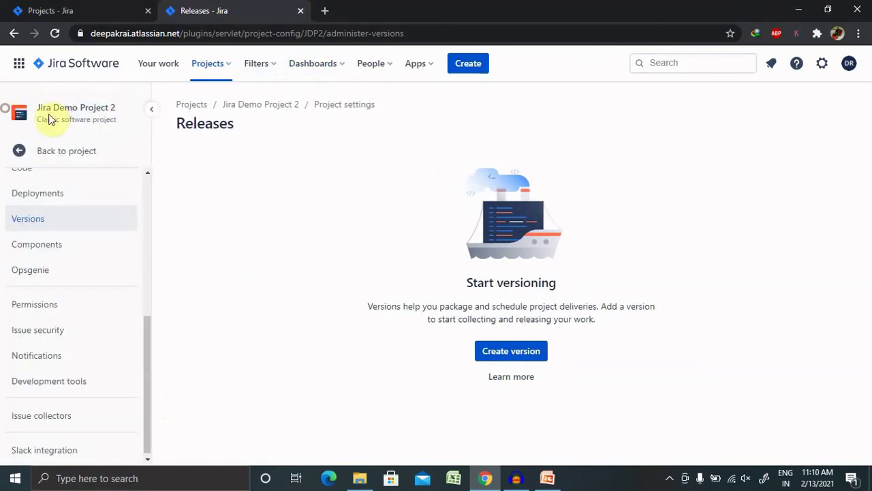
pyautogui.click(21, 154)
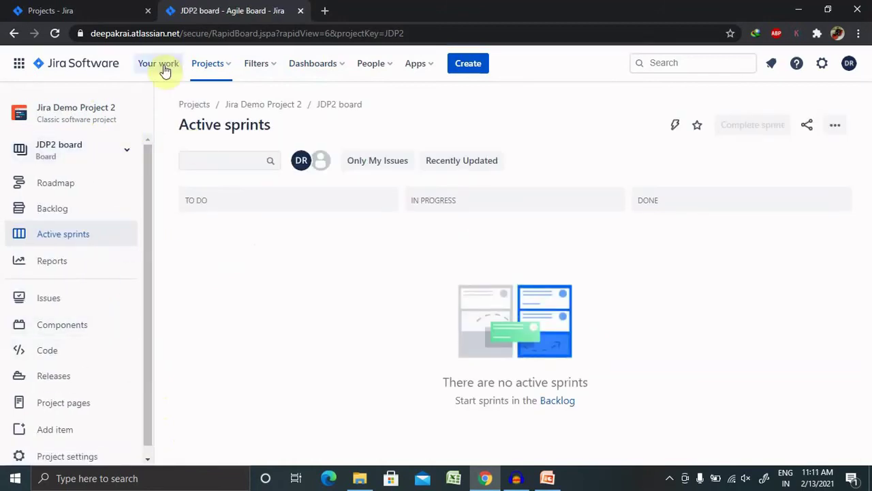
pyautogui.click(222, 69)
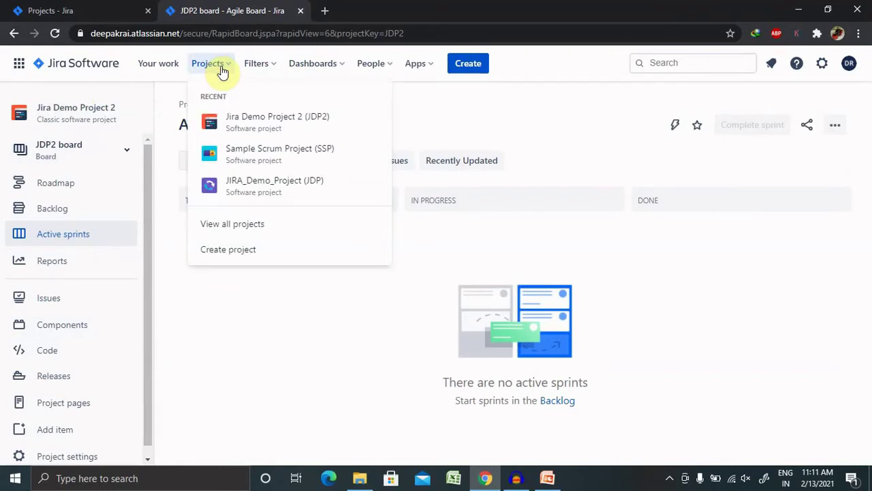
pyautogui.click(188, 389)
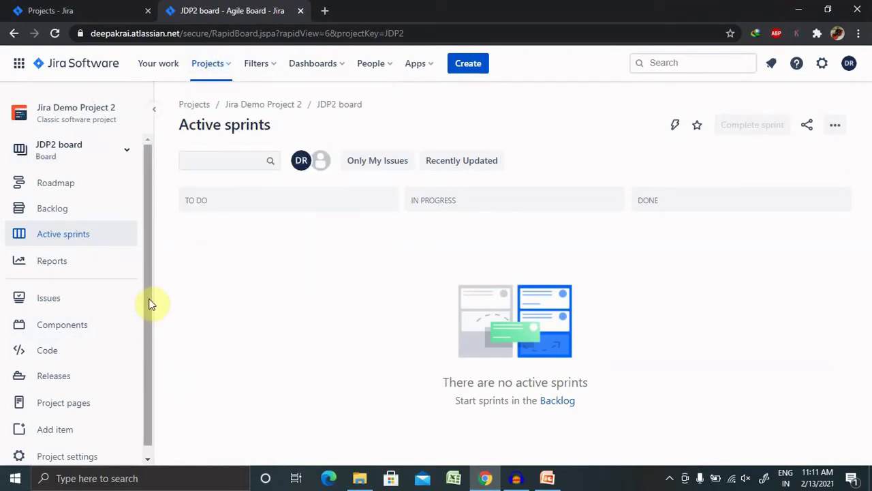
# Step: Examine which kinds of items can be added to the project, leaving without adding one
pyautogui.moveTo(150, 303); pyautogui.dragTo(146, 351)
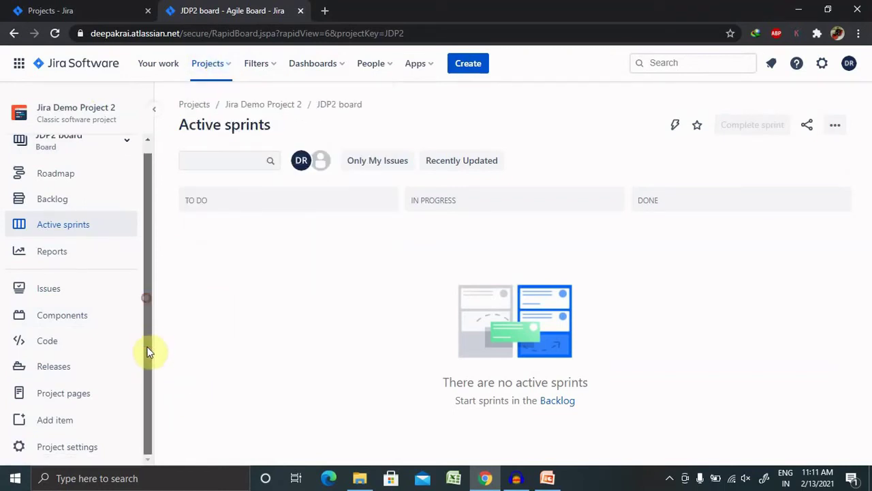
pyautogui.click(54, 420)
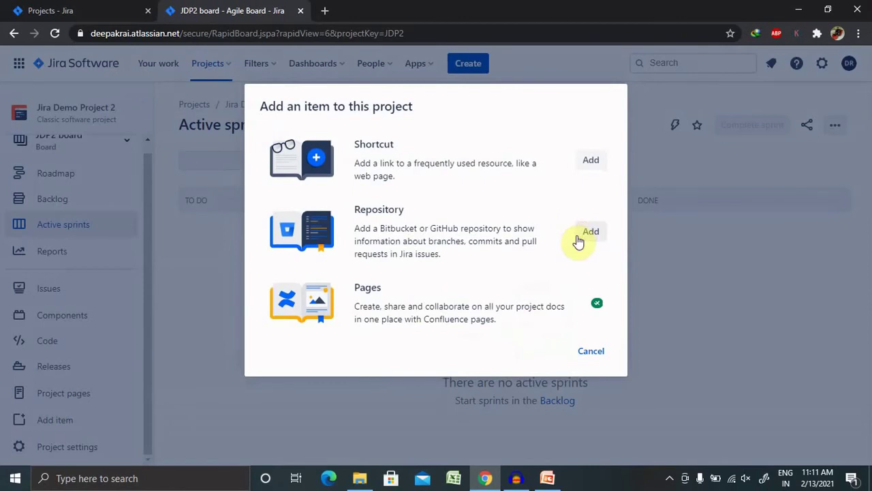
pyautogui.click(593, 352)
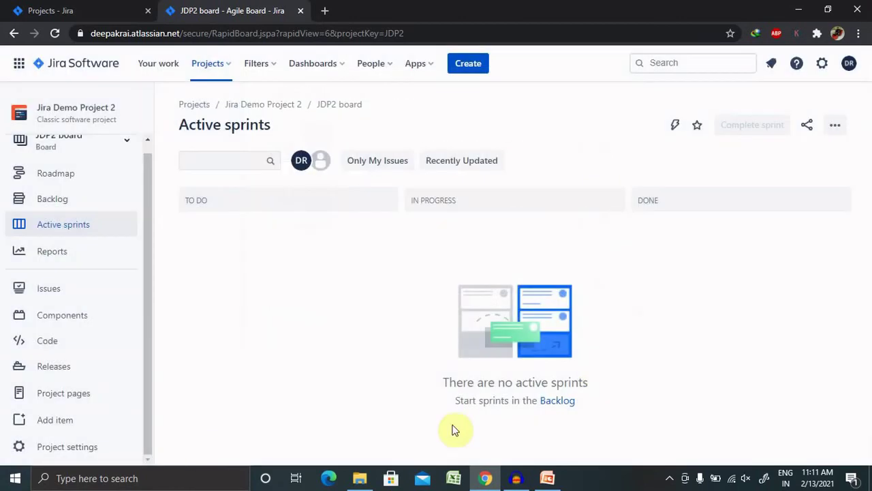
# Step: View the project's Project pages with their templates and its Components page
pyautogui.click(87, 397)
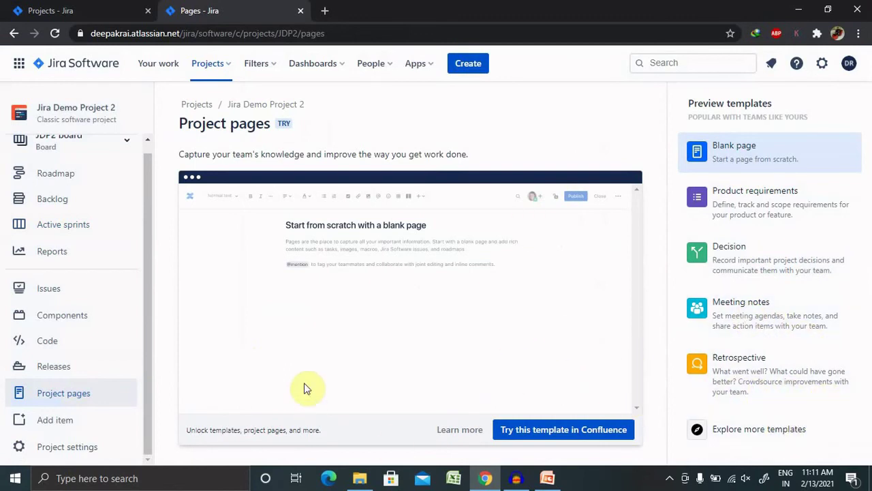
pyautogui.click(67, 326)
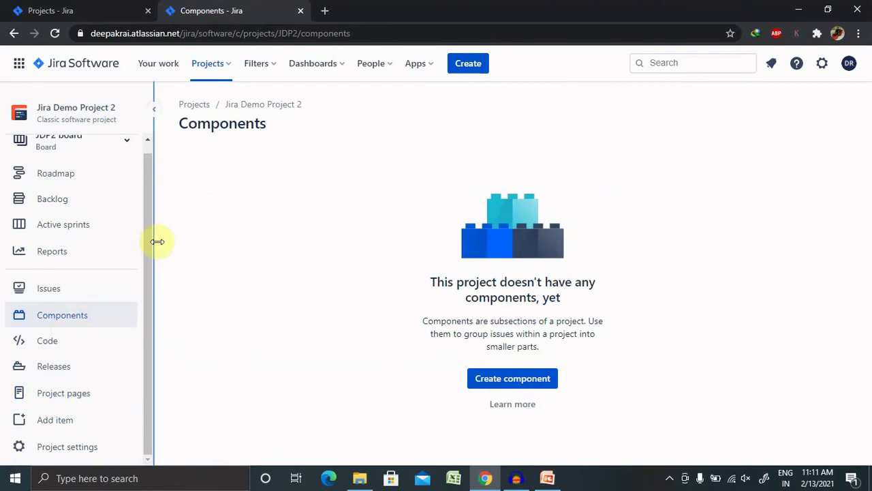
pyautogui.scroll(1, 152, 218)
# Step: Look through the project's available agile reports, and return to the project navigation to open the backlog
pyautogui.click(75, 255)
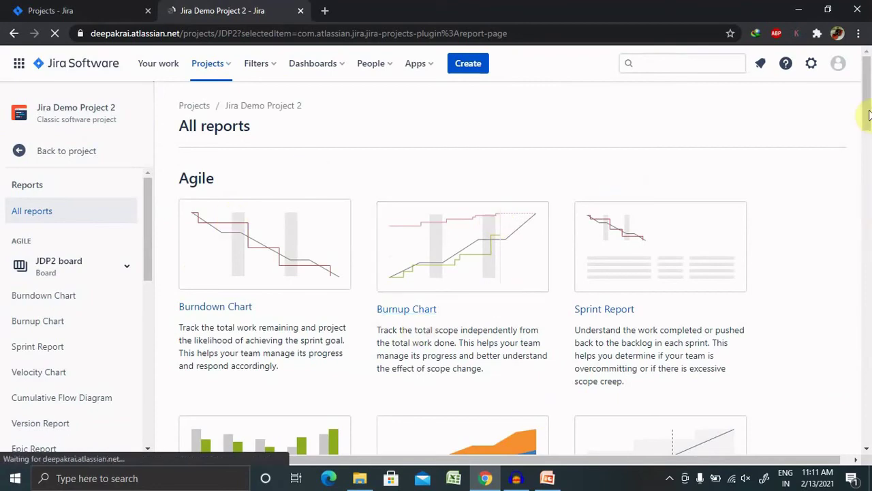
pyautogui.scroll(-2, 864, 119)
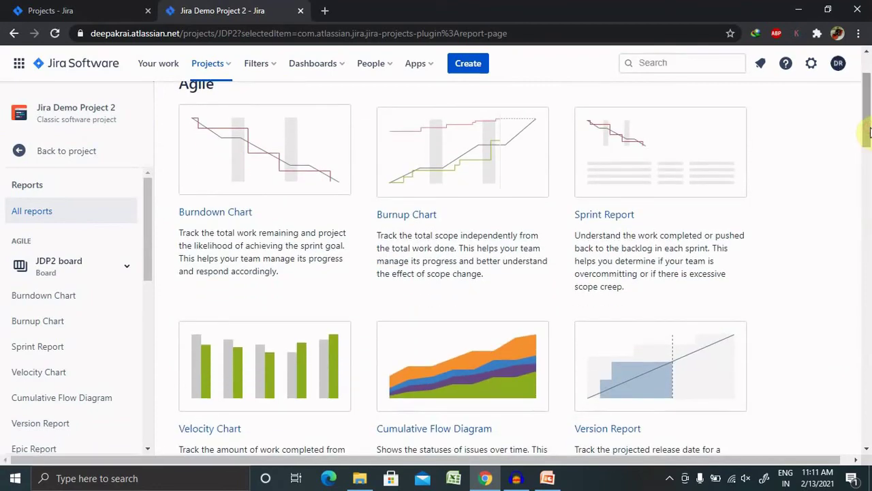
pyautogui.scroll(-5, 869, 132)
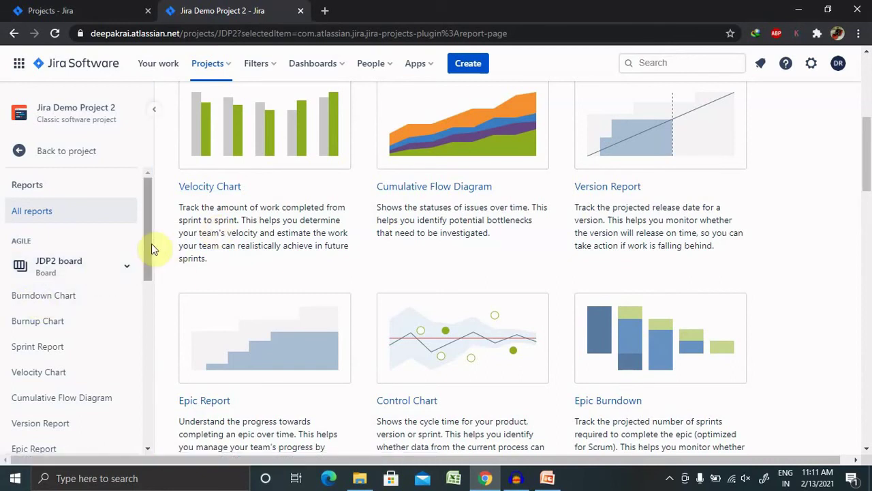
pyautogui.click(21, 153)
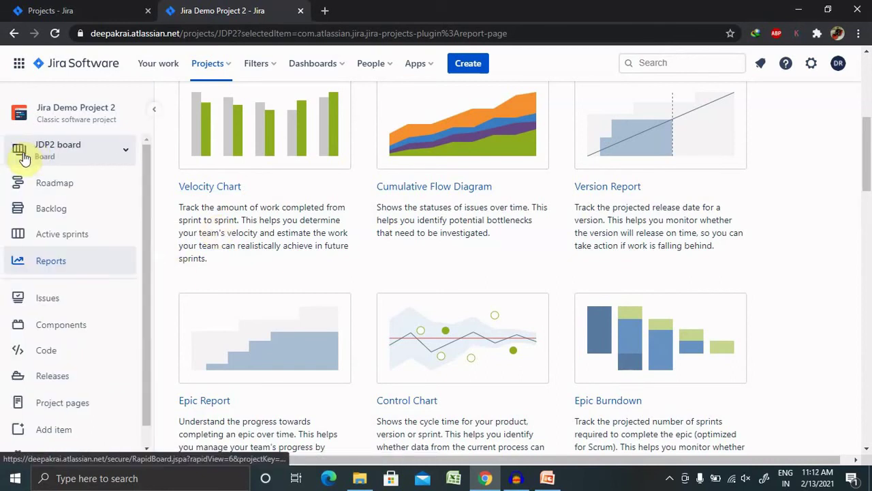
pyautogui.click(66, 210)
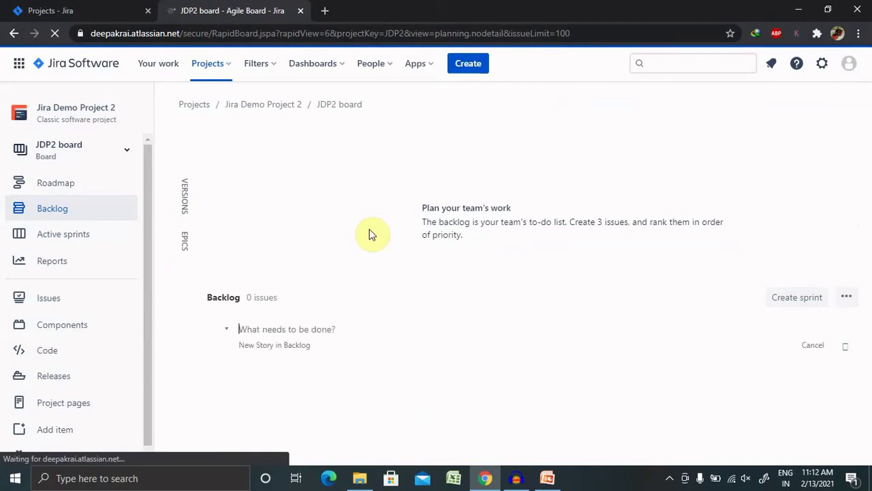
# Step: View the project's roadmap, checking its image export options without exporting, and switch the timeline to weeks
pyautogui.click(52, 189)
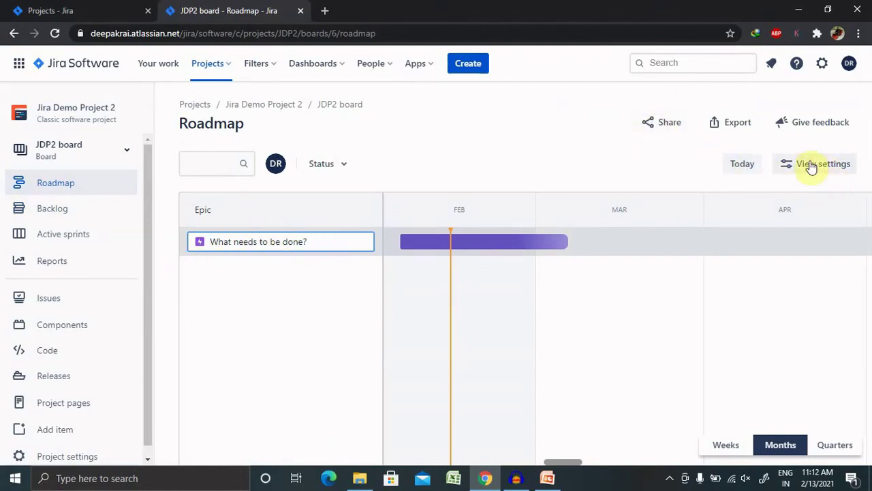
pyautogui.click(731, 129)
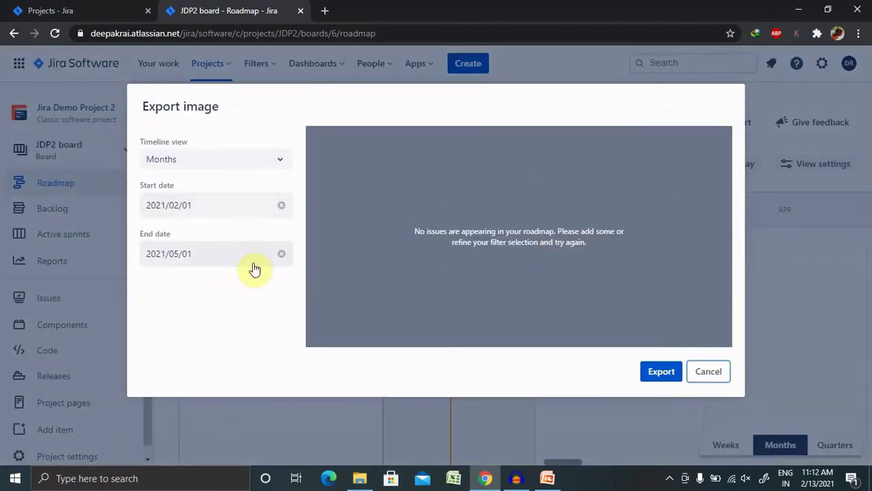
pyautogui.click(706, 374)
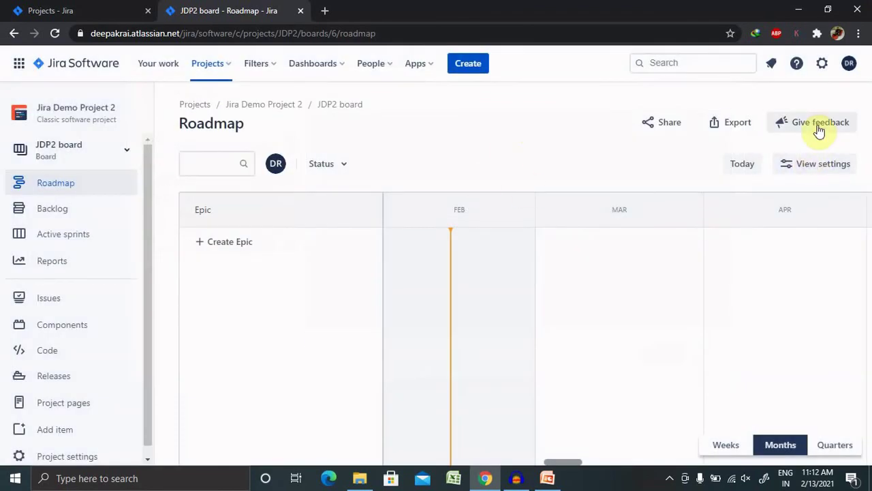
pyautogui.click(735, 447)
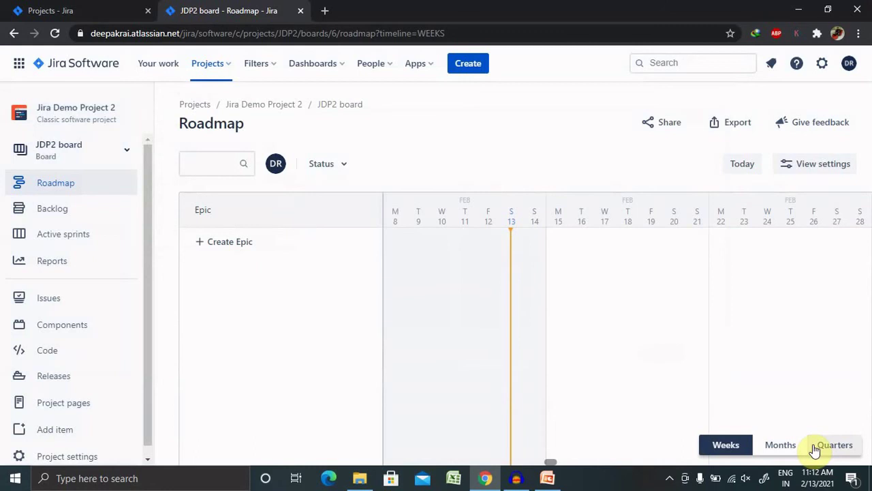
pyautogui.click(145, 265)
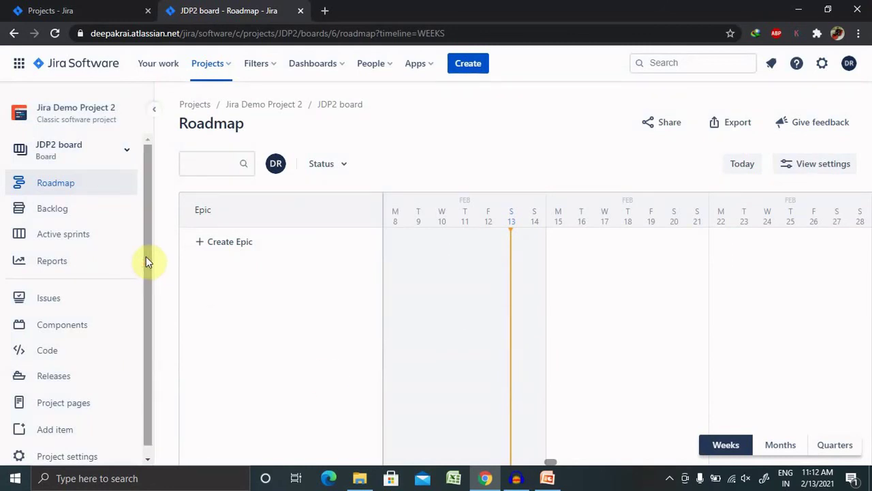
# Step: View the list of all projects and show the actions available for the Uipath_Test project
pyautogui.click(214, 73)
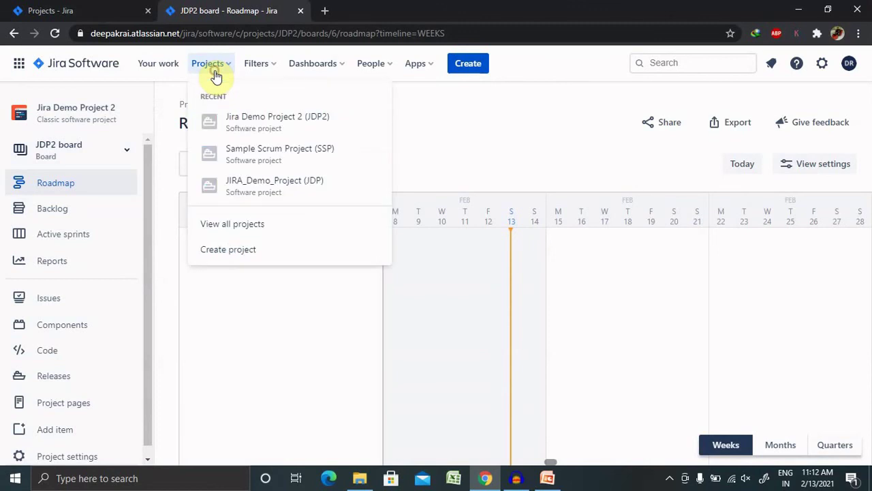
pyautogui.click(254, 230)
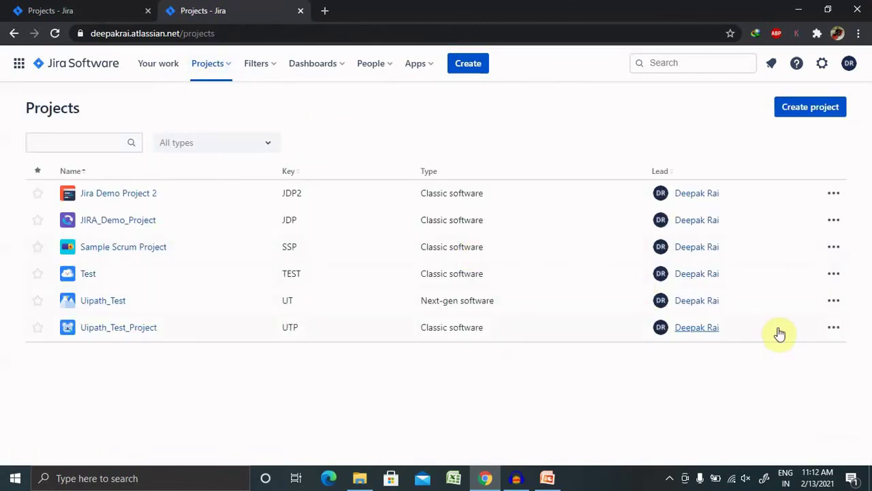
pyautogui.click(834, 301)
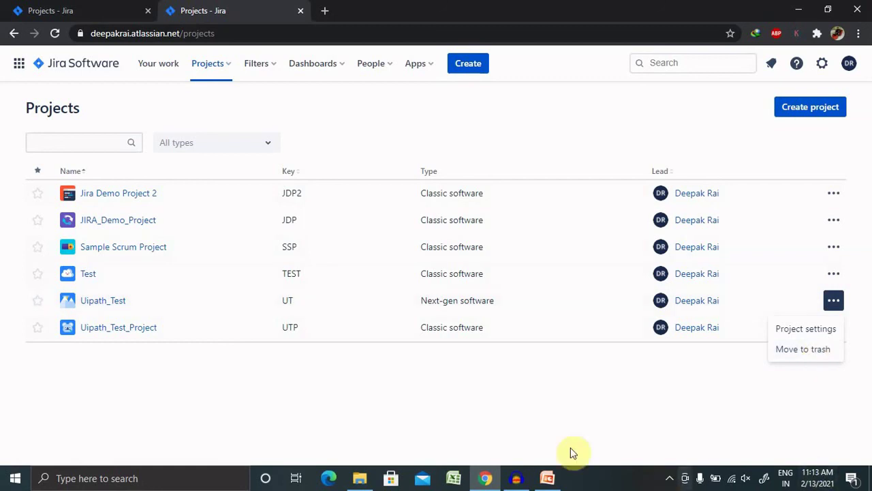
pyautogui.moveTo(518, 481)
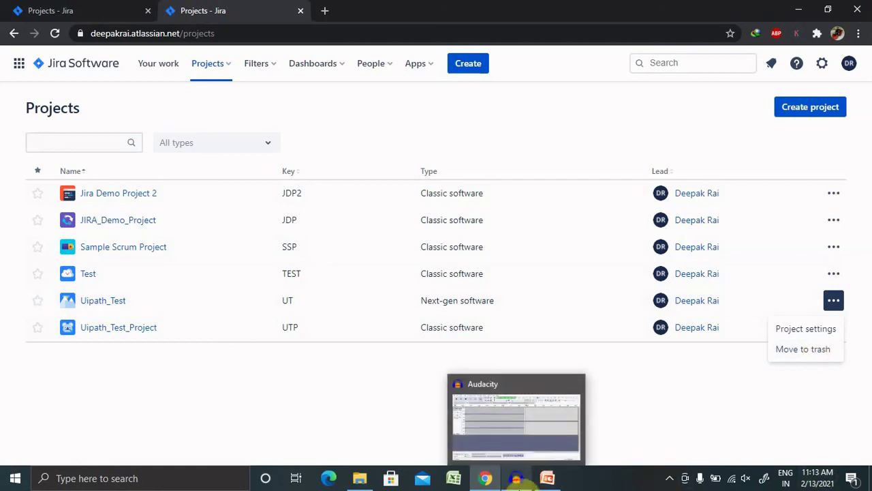